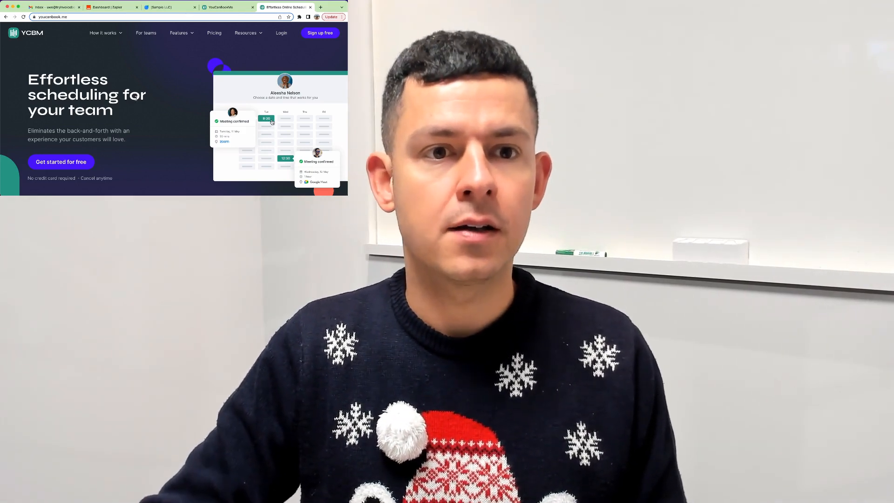
Step: Switch to the Zapier dashboard and choose YouCanBook.Me as the first app to connect
click(220, 9)
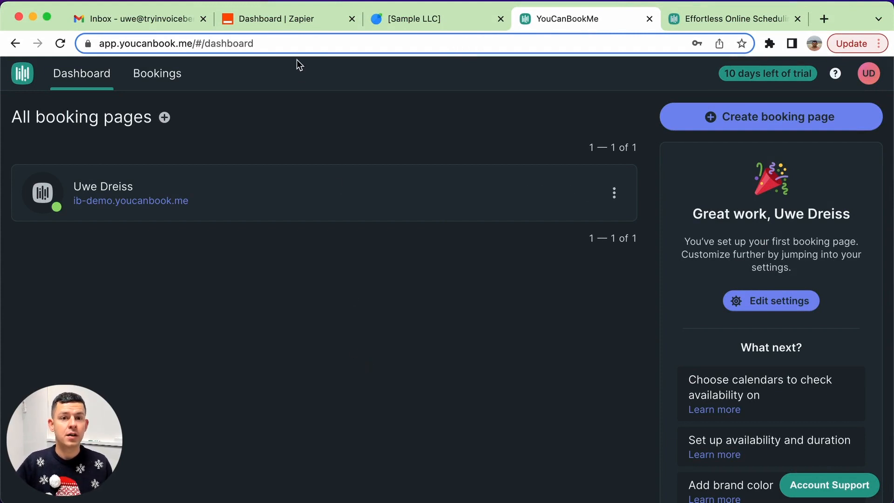
click(292, 22)
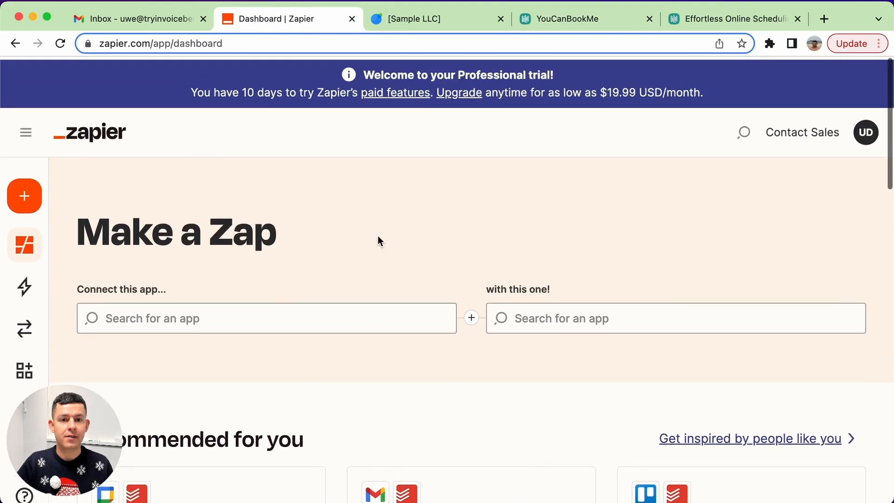
click(351, 313)
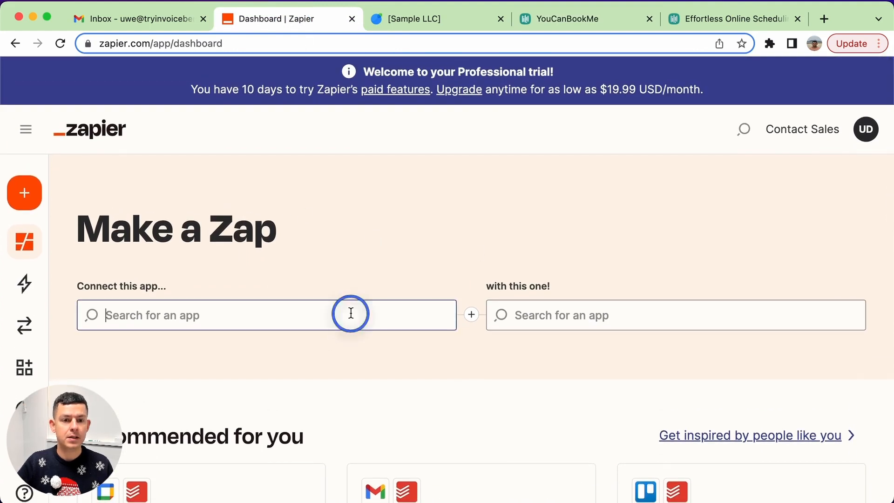
text(youcan)
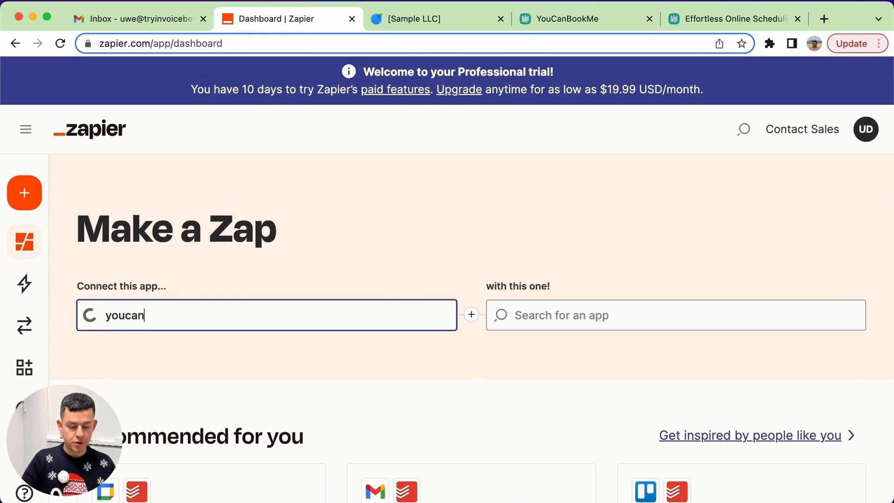
text(bo)
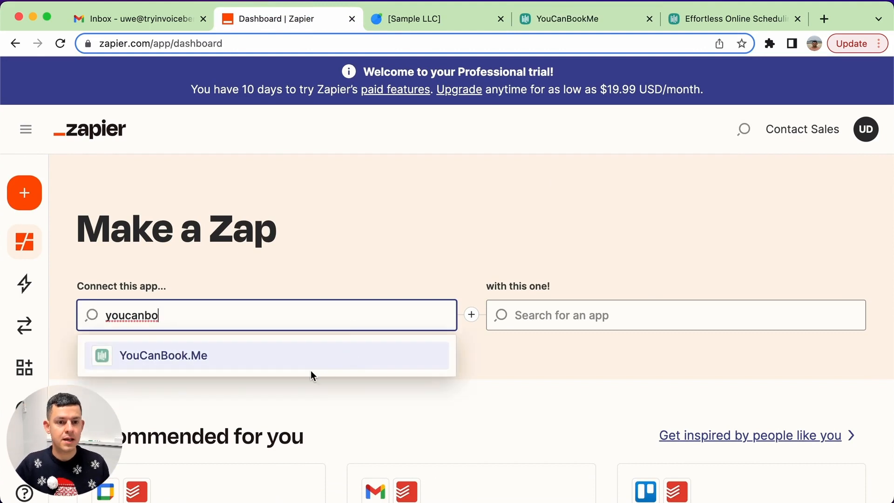
click(311, 372)
click(318, 318)
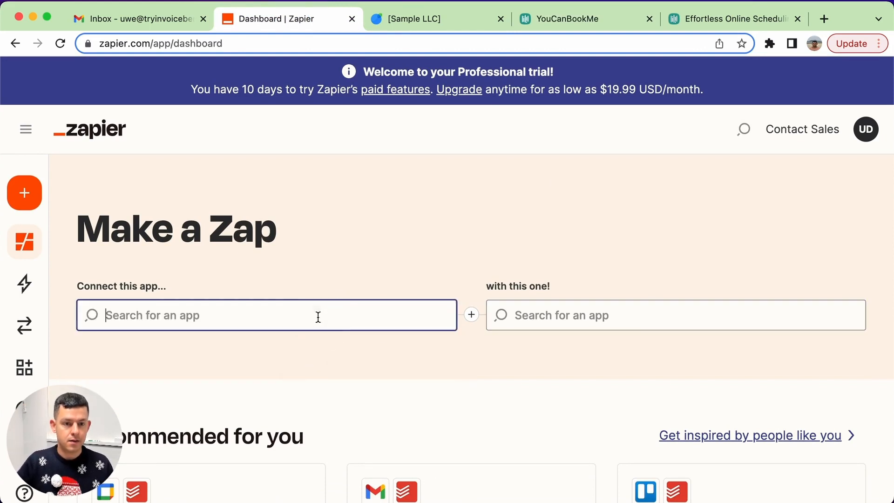
text(youcanbo)
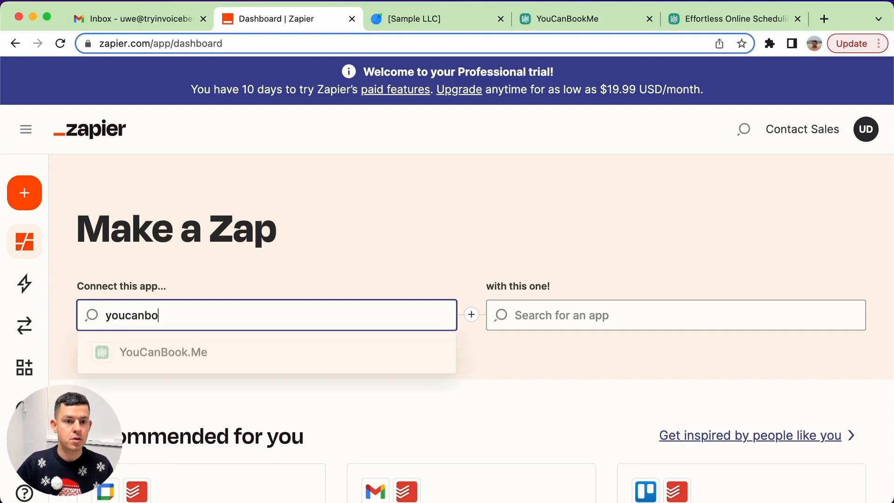
click(288, 355)
Step: Choose InvoiceBerry as the second app of the Zap
click(575, 315)
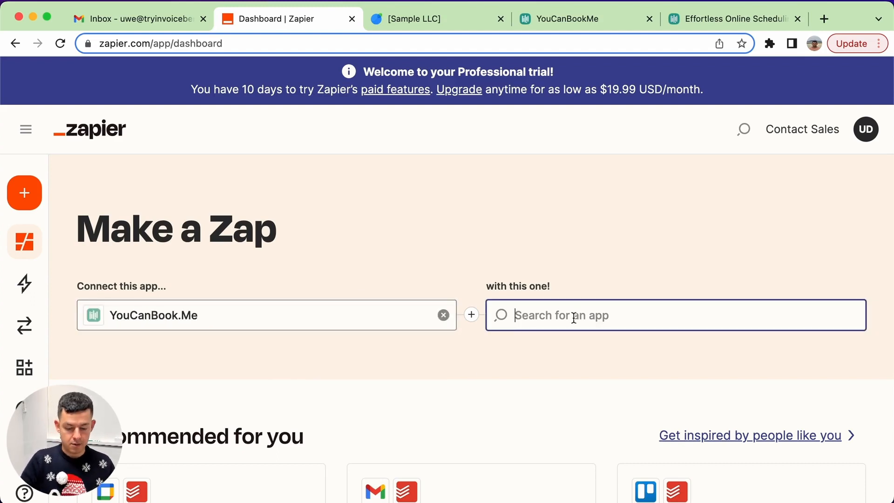
text(invoiceb)
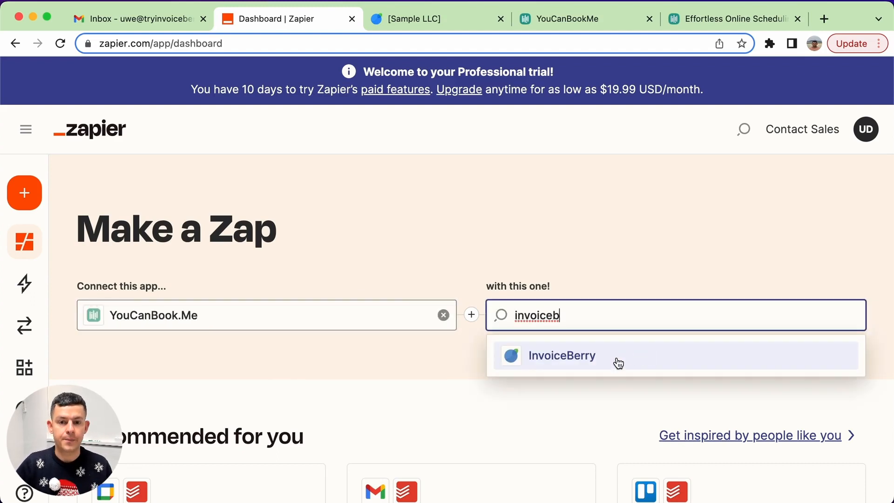
click(618, 362)
Step: Set the trigger to New Booking and the action to Create Invoice, and create the Zap draft
click(340, 406)
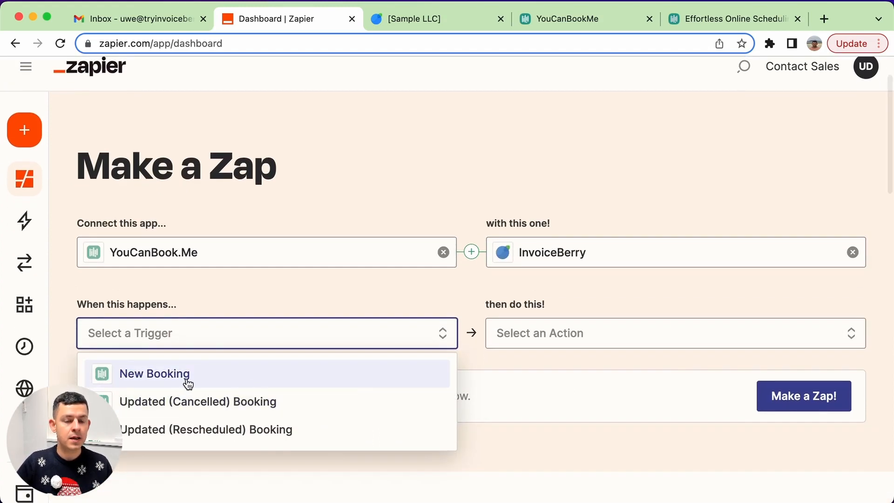
click(187, 380)
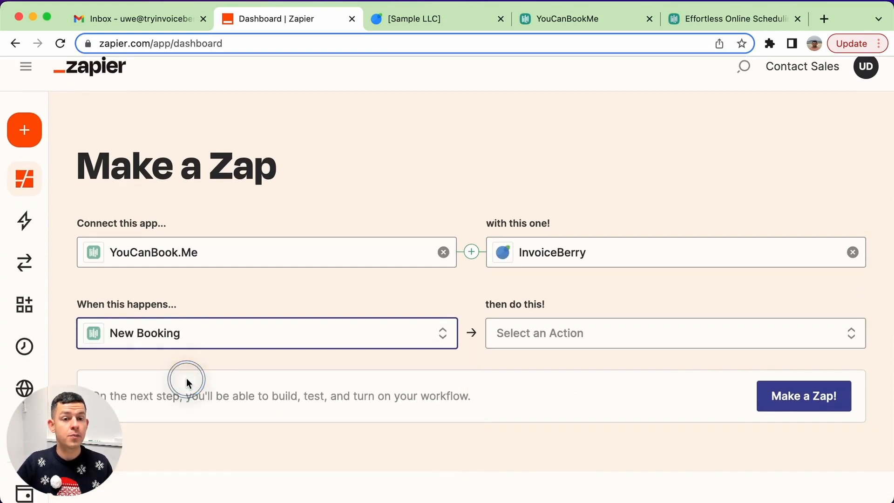
click(577, 347)
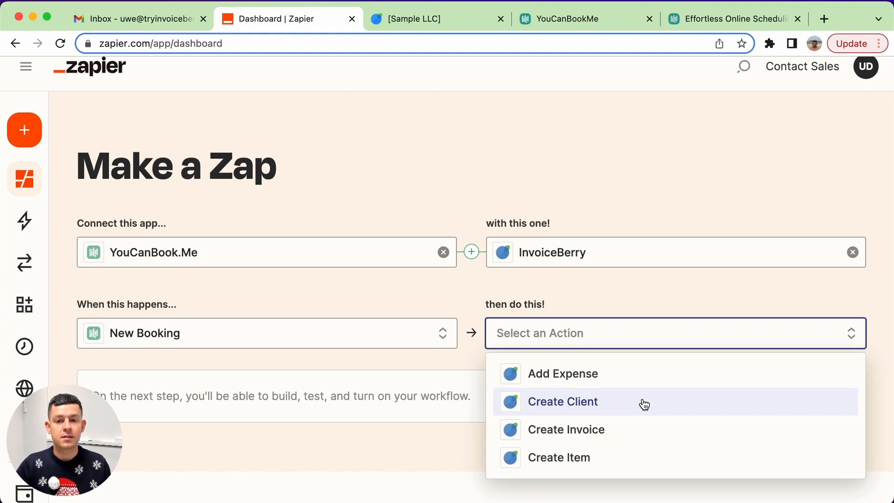
click(632, 425)
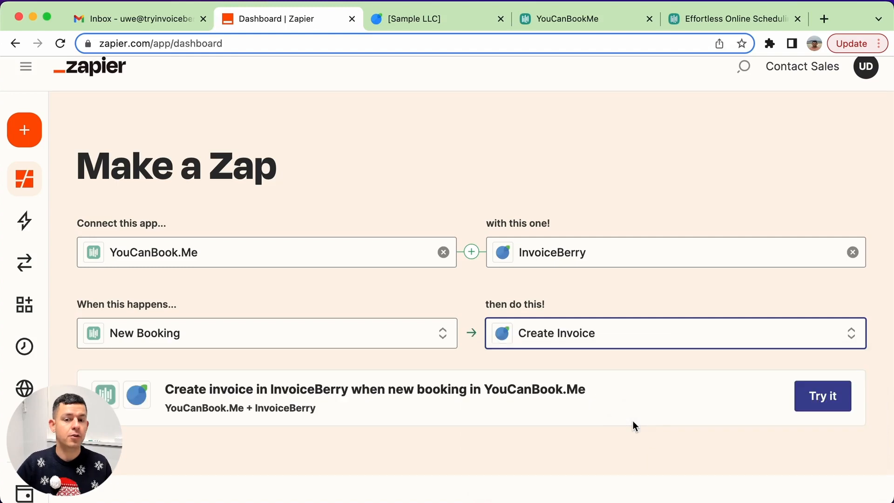
click(823, 398)
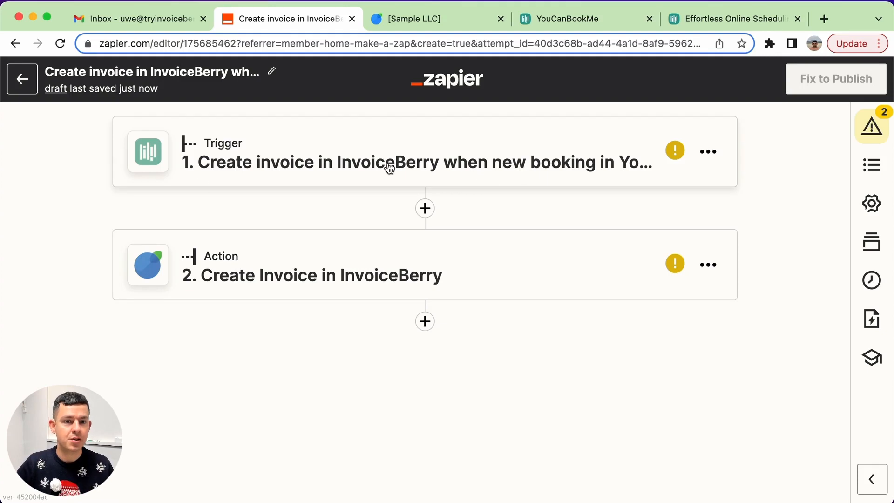
Step: Confirm YouCanBook.Me with the New Booking event as the Zap's trigger app and event
click(435, 131)
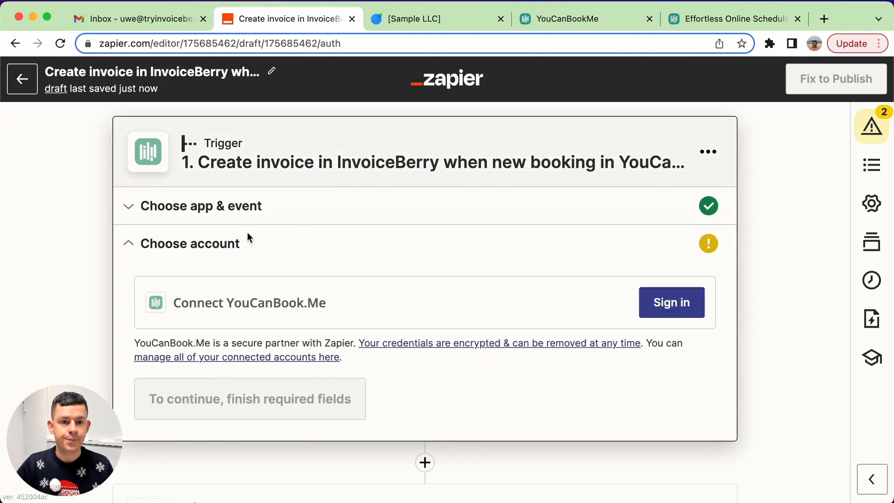
click(255, 207)
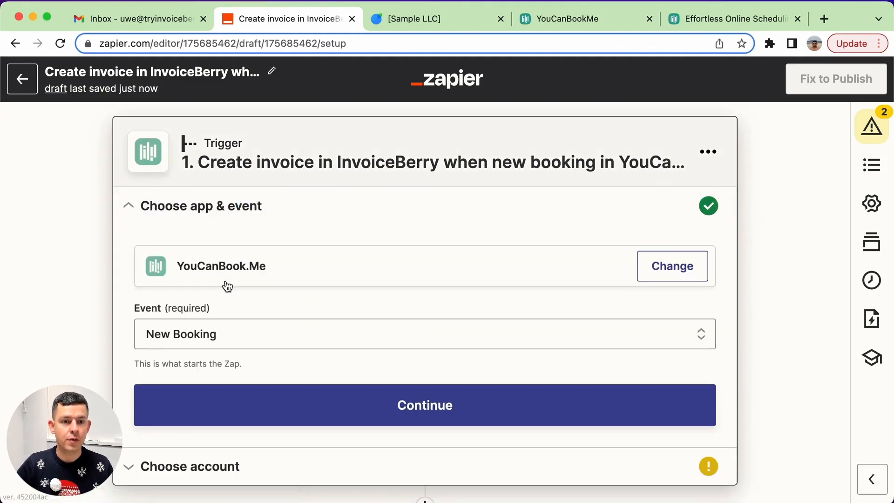
scroll(227, 287, down, 2)
scroll(219, 275, down, 1)
click(480, 328)
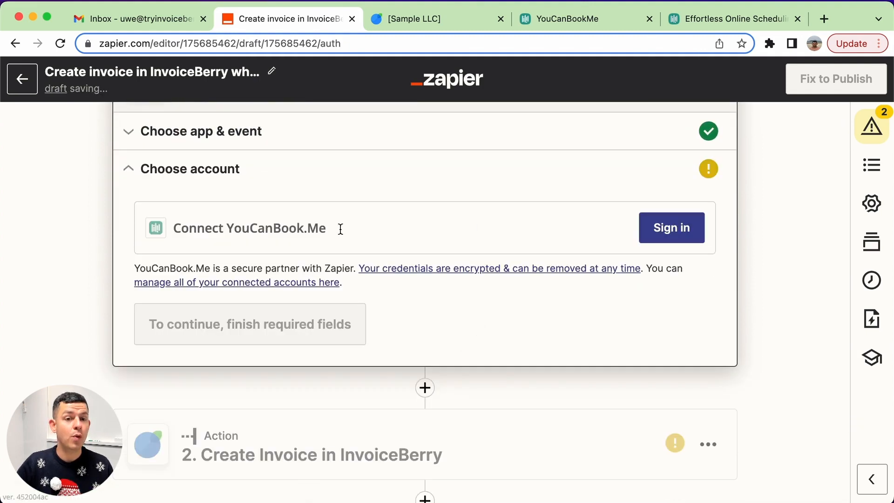
Step: Start connecting the YouCanBook.Me account to the trigger, and switch to the Integrations settings of the YouCanBookMe account
click(684, 229)
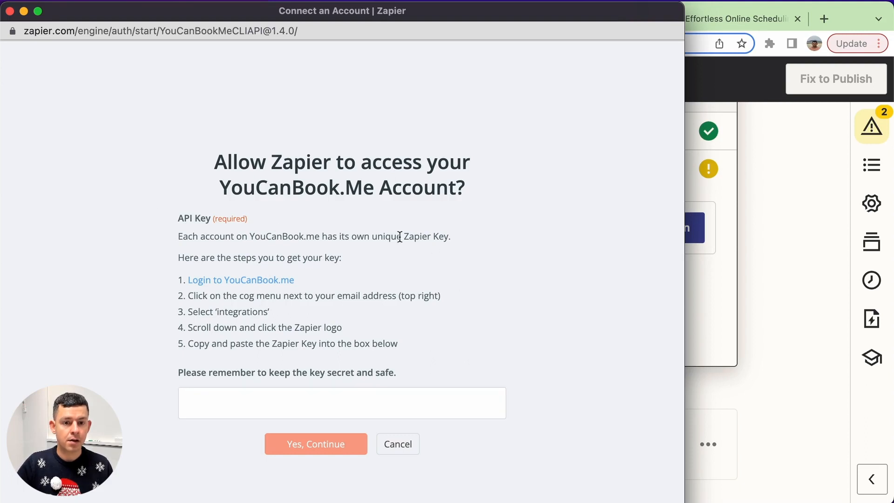
click(777, 191)
click(580, 21)
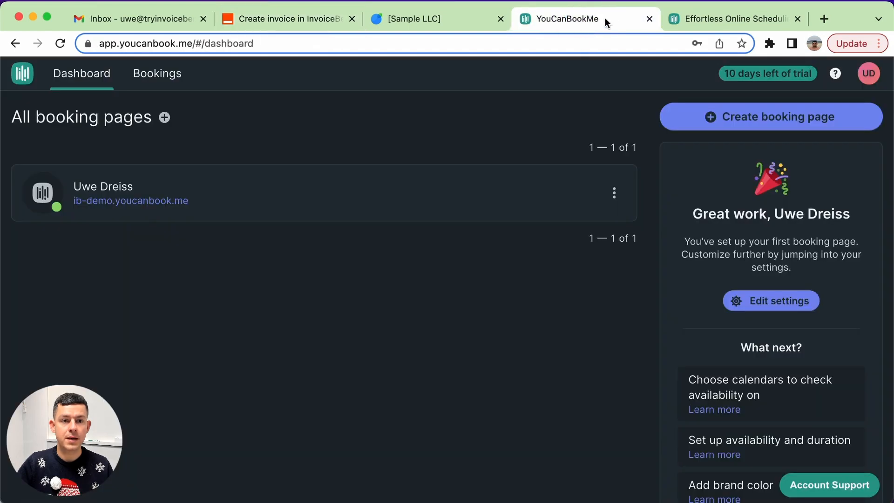
click(869, 75)
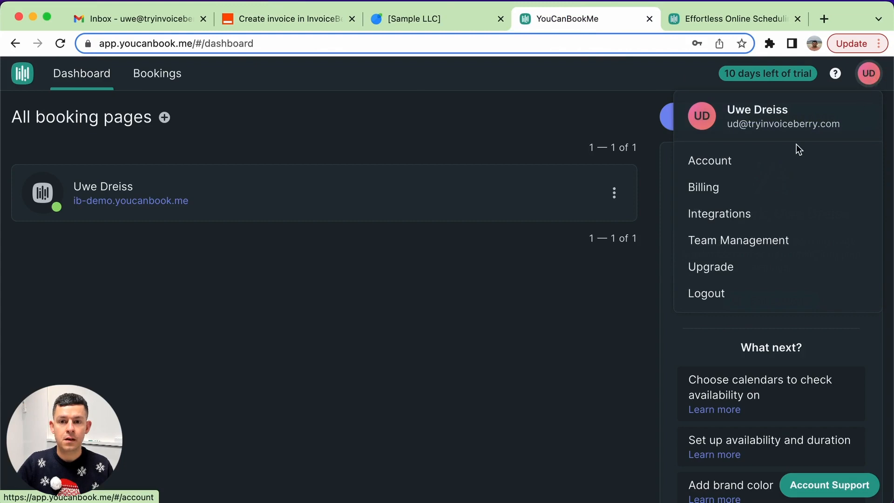
click(745, 168)
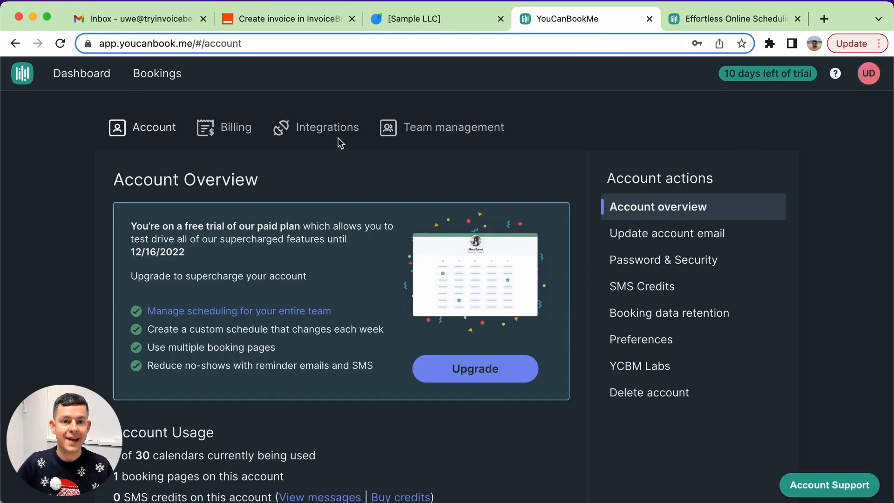
click(304, 130)
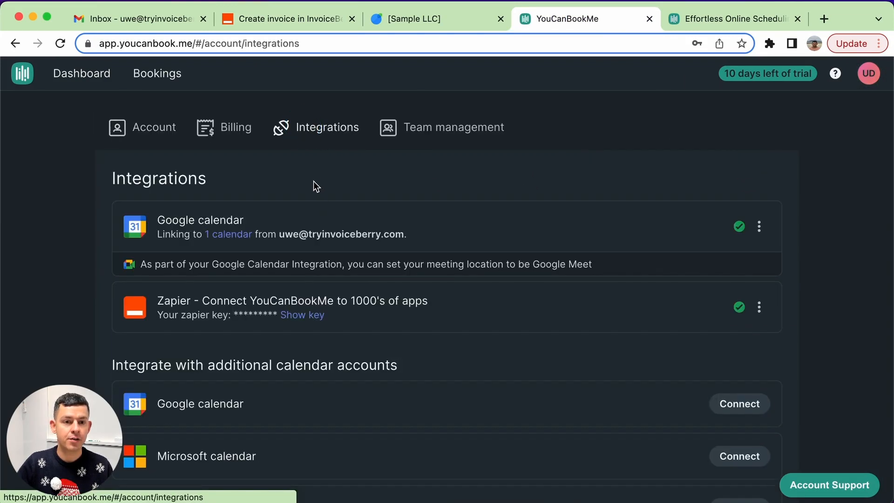
Step: Reveal the Zapier key in the YouCanBookMe integrations and copy it
scroll(316, 186, down, 1)
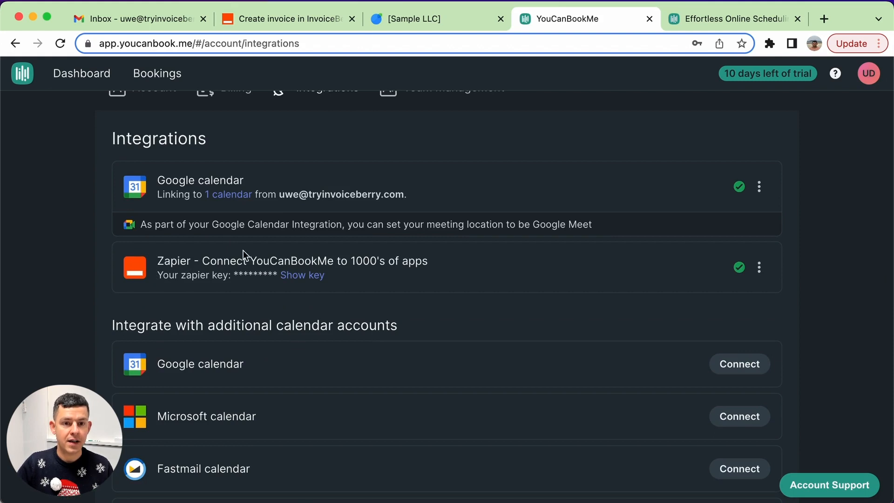
click(302, 276)
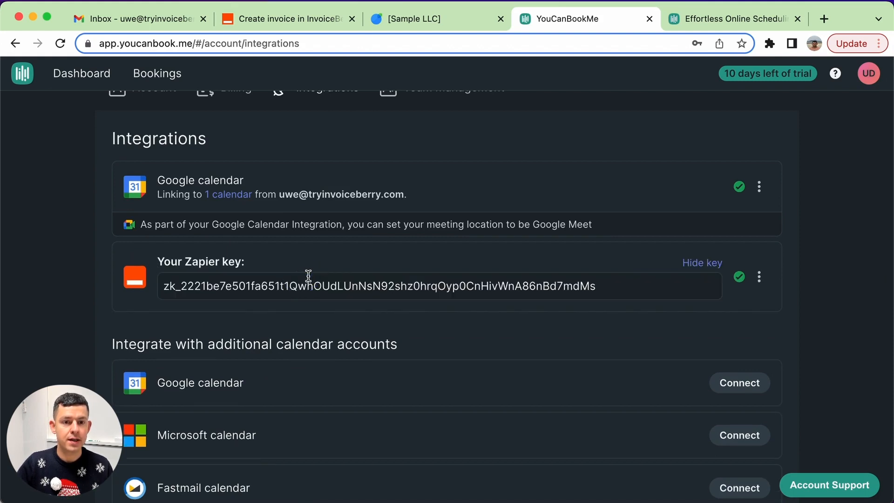
click(348, 284)
key(super+c)
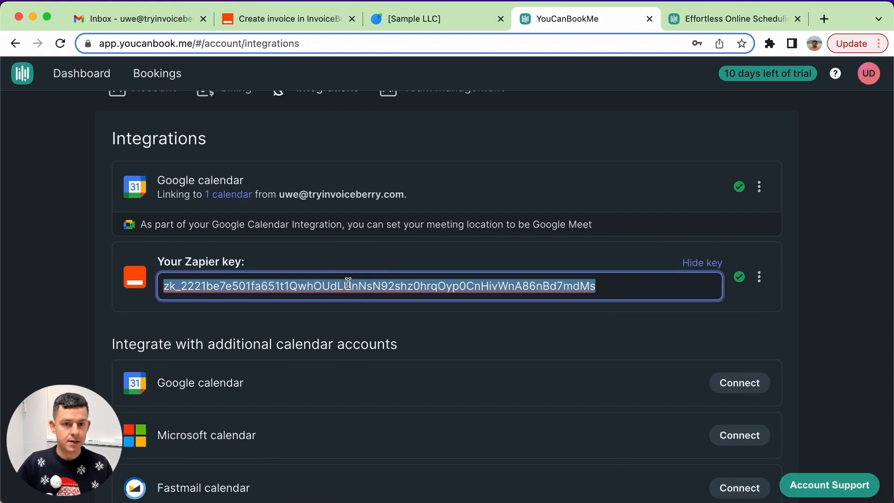
Step: Paste the copied API key into Zapier's YouCanBook.Me access request, authorise it and accept the connected account for the trigger
key(super+grave)
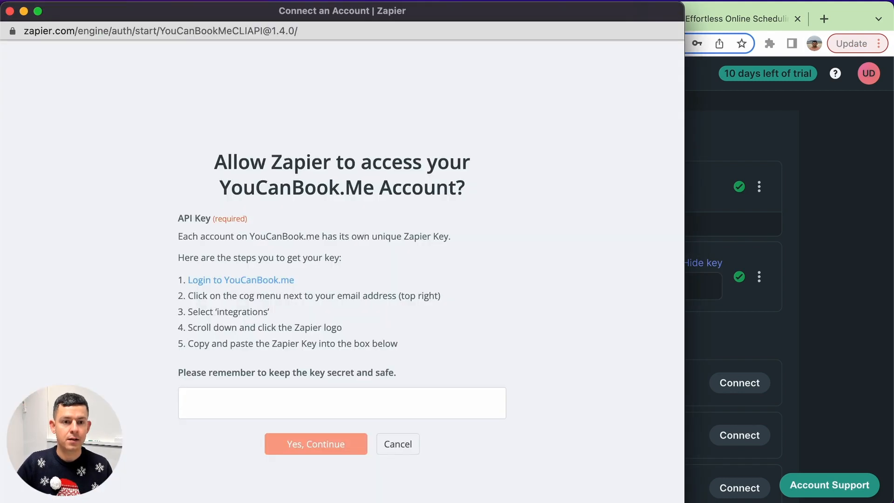
click(402, 400)
key(super+v)
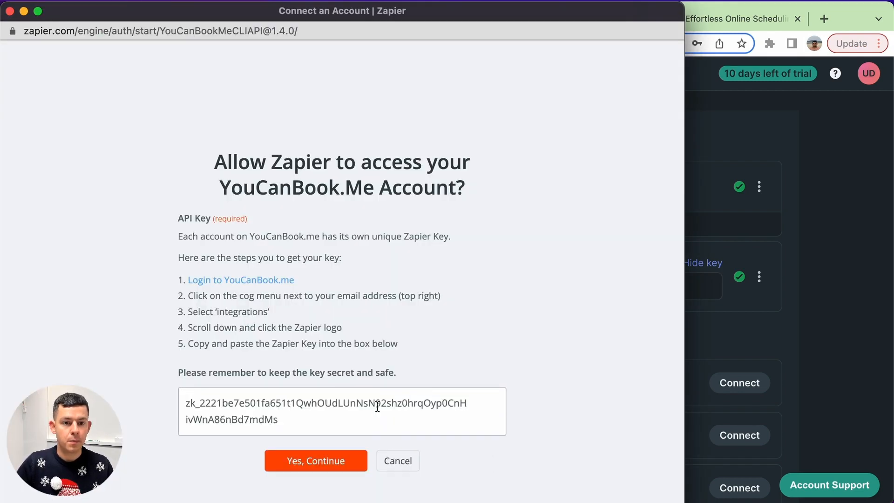
click(307, 468)
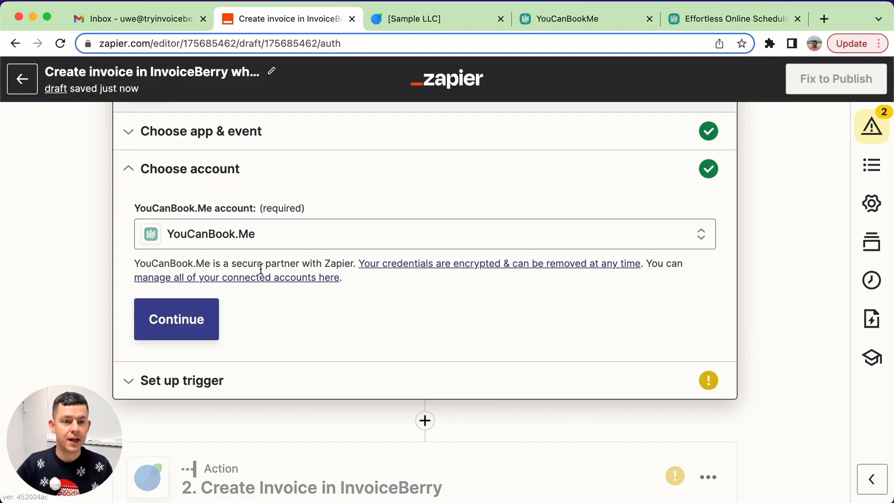
click(197, 317)
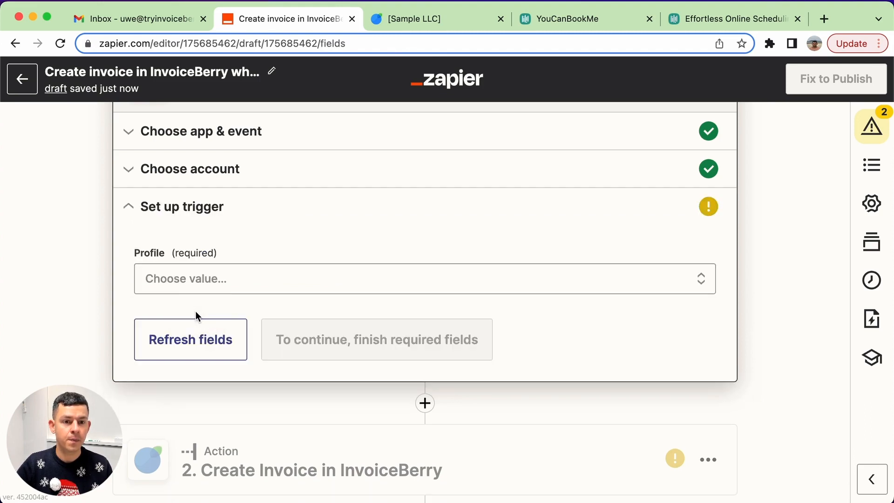
Step: Set the trigger's profile to ib-demo and test the trigger
click(257, 278)
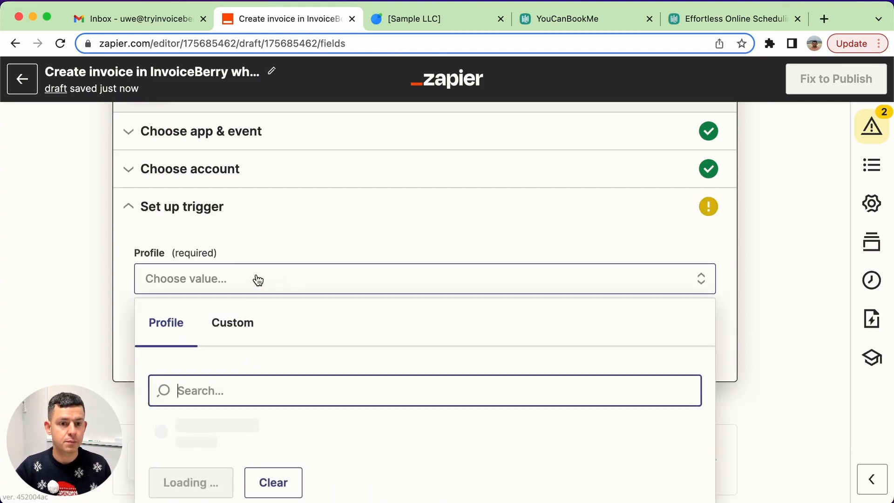
scroll(257, 280, down, 3)
click(181, 368)
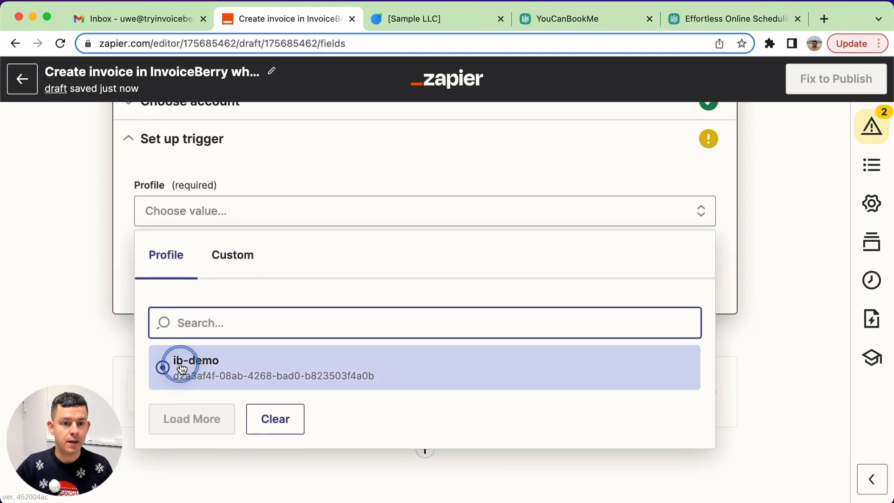
click(324, 271)
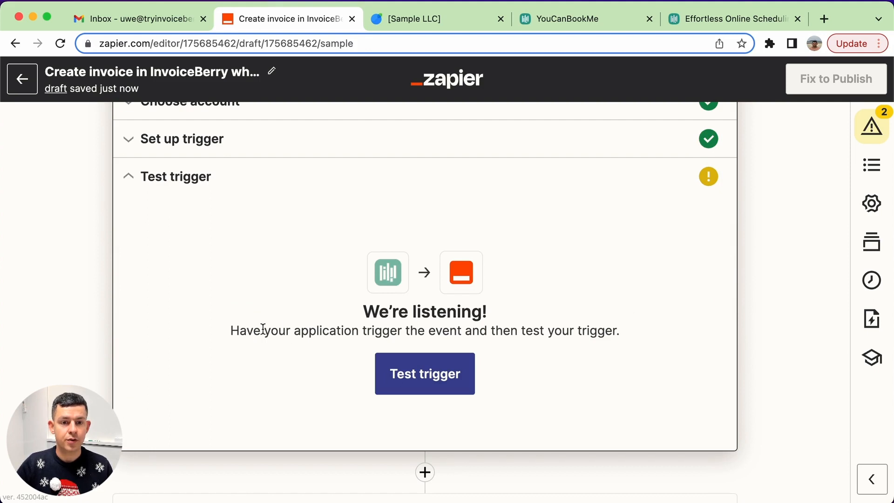
click(435, 376)
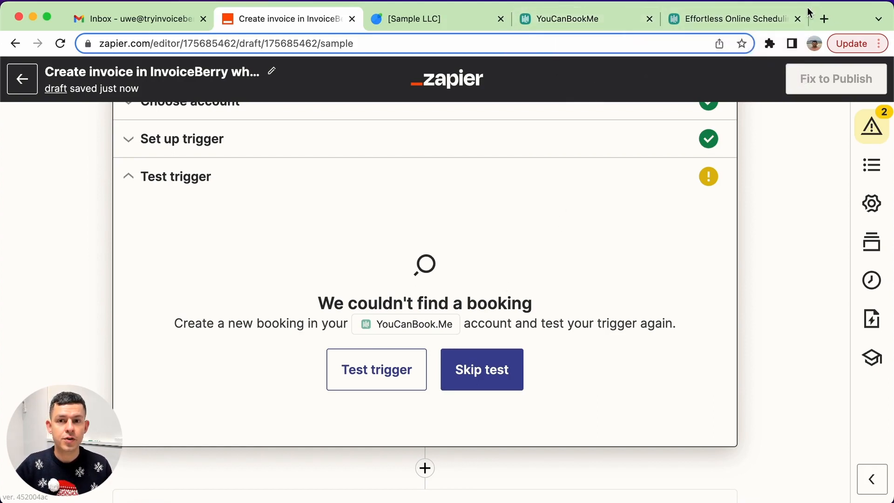
Step: Close the YouCanBookMe marketing page and return to the YouCanBookMe dashboard with all booking pages
click(797, 18)
click(660, 20)
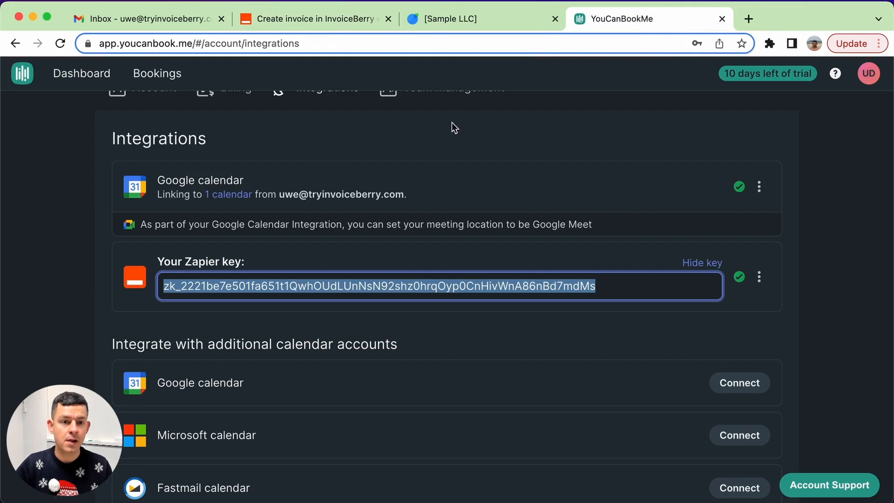
click(82, 73)
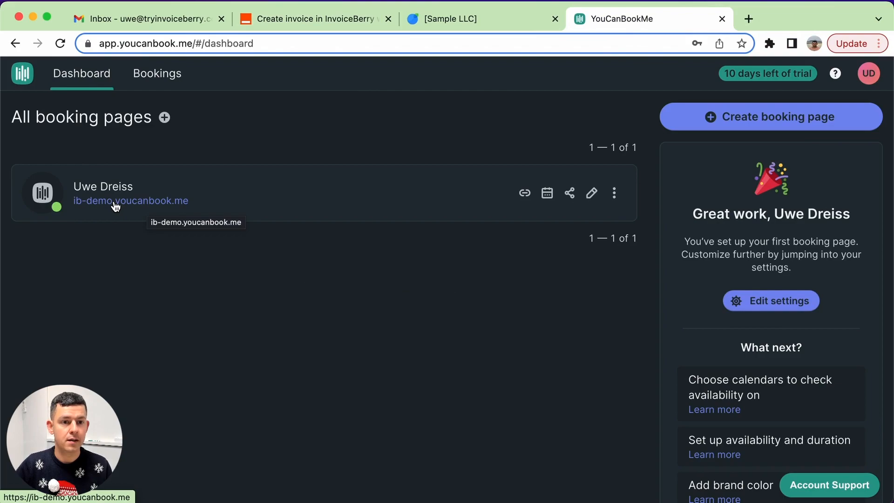
Step: Open the ib-demo booking page and choose the 1:00 PM slot on Friday, December 9, 2022
click(116, 205)
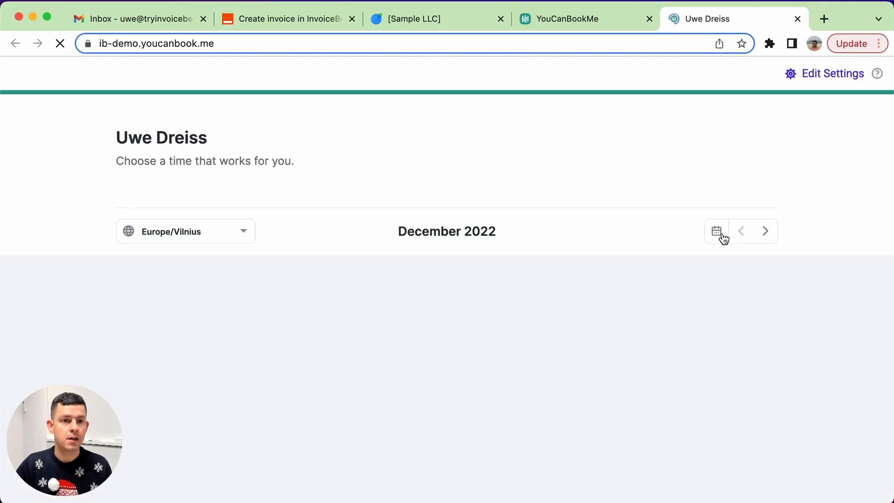
scroll(675, 247, down, 4)
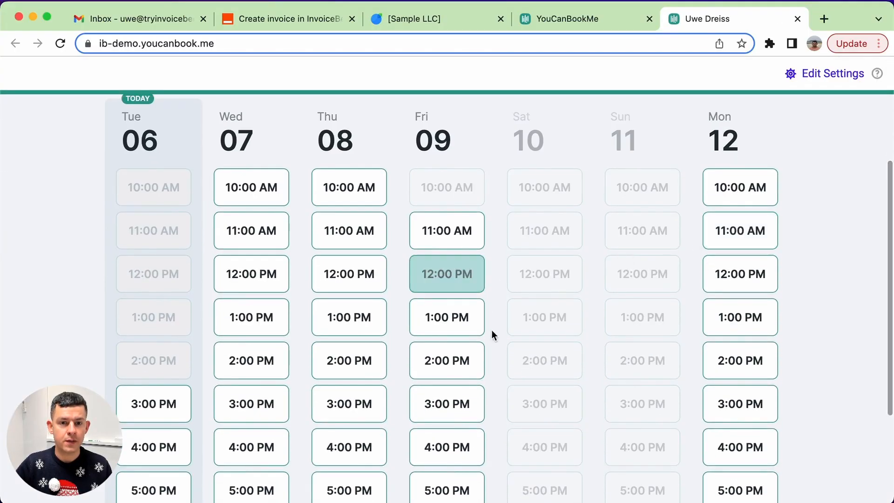
click(452, 331)
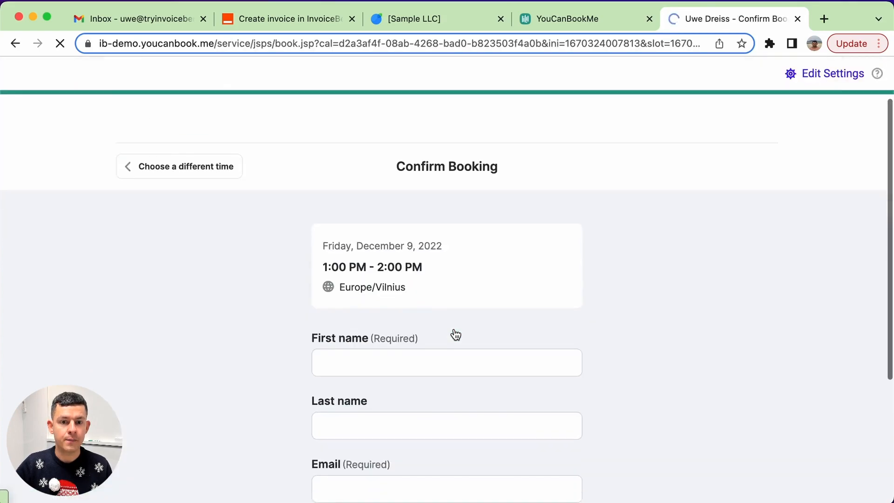
Step: Fill in the booking form with the customer's first name, last name and e-mail address
click(412, 359)
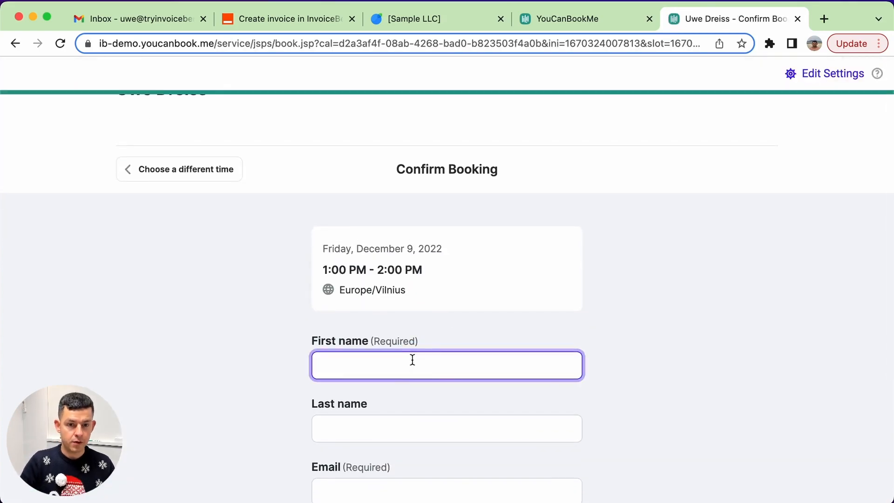
text(U)
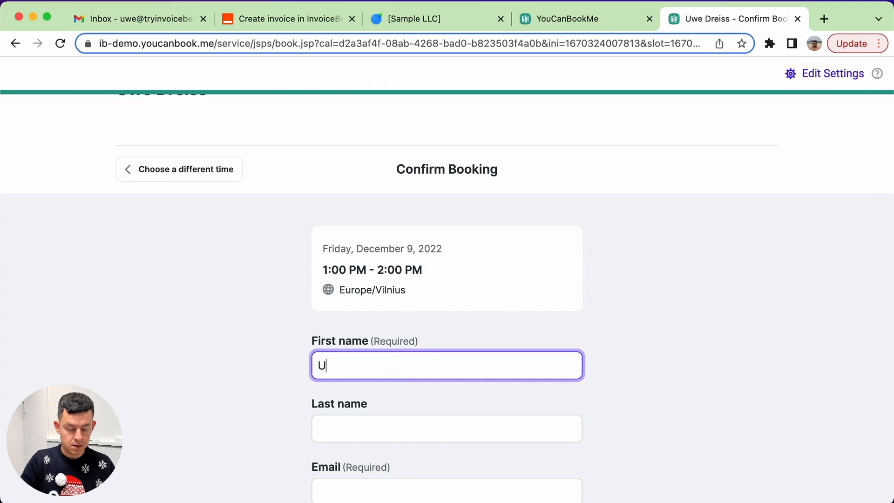
text(we)
key(Tab)
key(Tab)
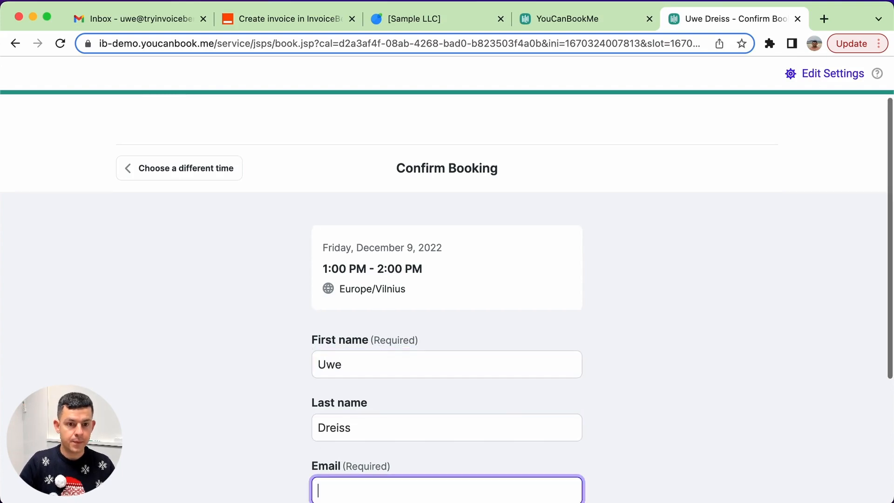
scroll(447, 298, down, 3)
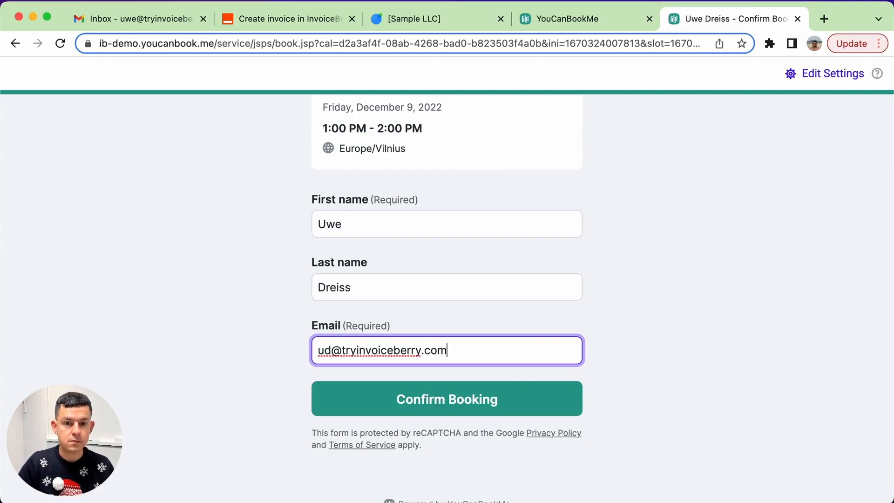
click(689, 358)
Step: Review the completed booking form and confirm the booking
scroll(688, 357, up, 5)
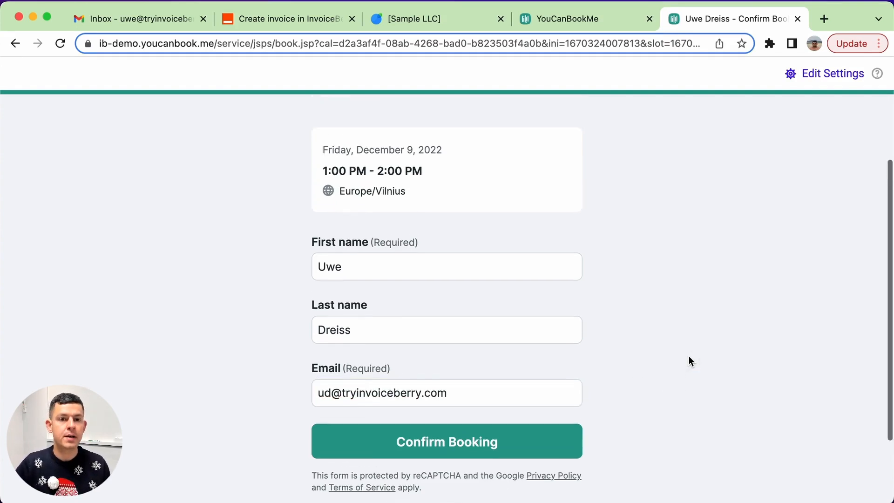
scroll(688, 356, down, 4)
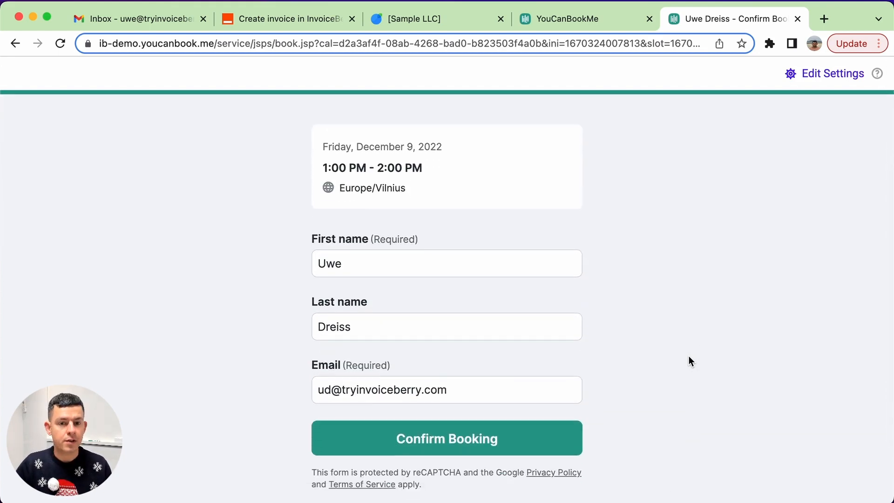
scroll(689, 358, down, 2)
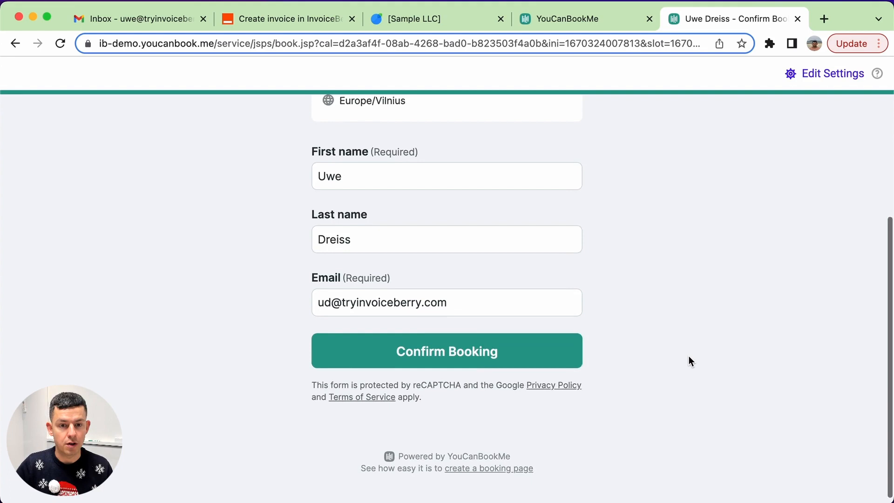
click(447, 355)
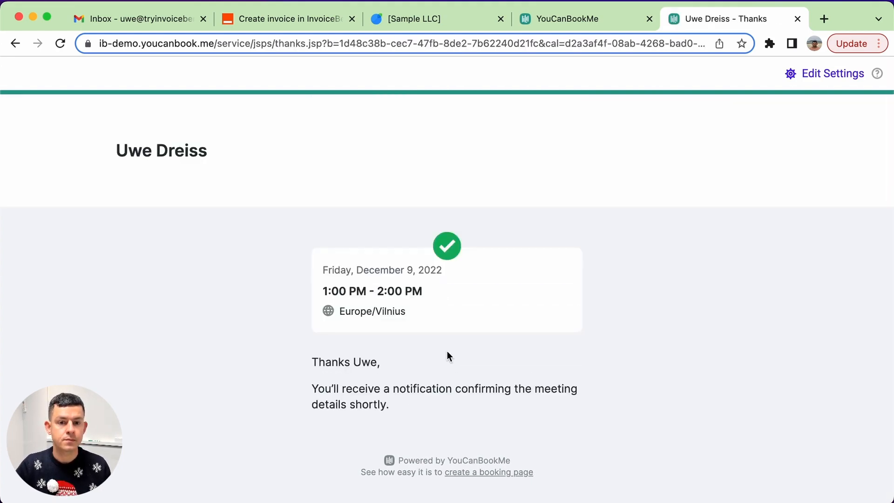
Step: Return to the Zapier editor, test the trigger again with the new booking and continue to the InvoiceBerry action
click(289, 19)
click(375, 364)
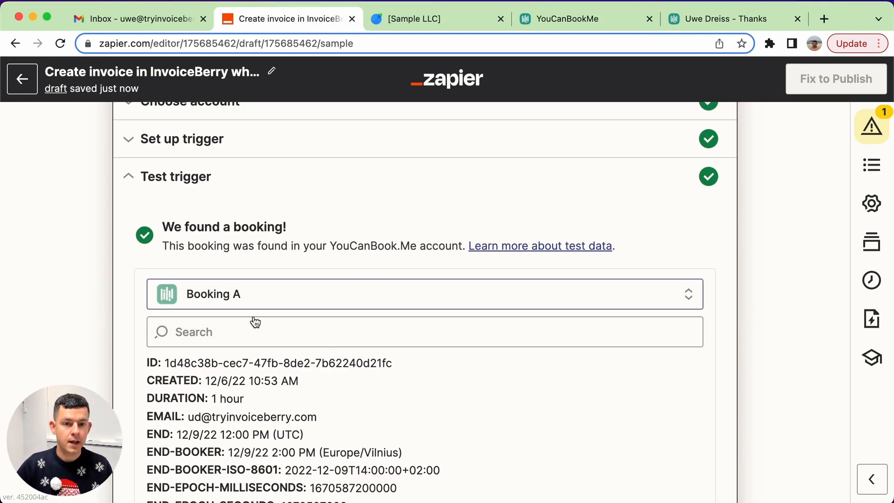
scroll(237, 419, down, 3)
scroll(319, 335, down, 3)
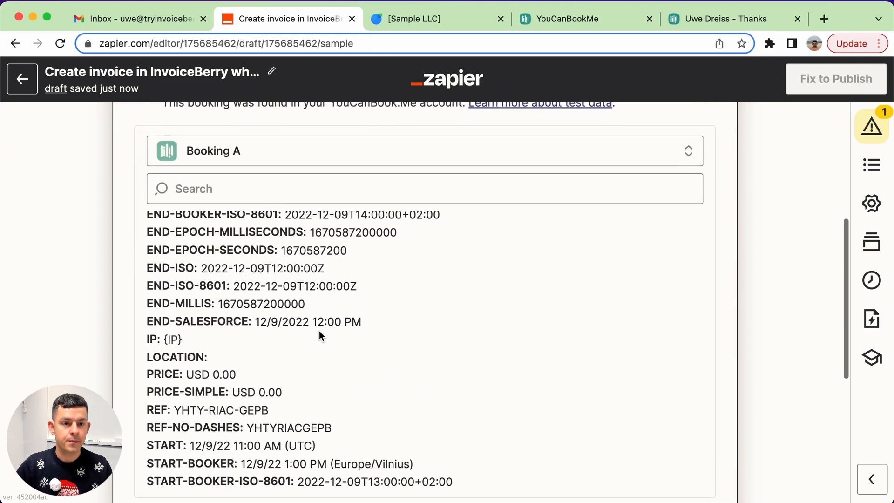
scroll(320, 335, down, 10)
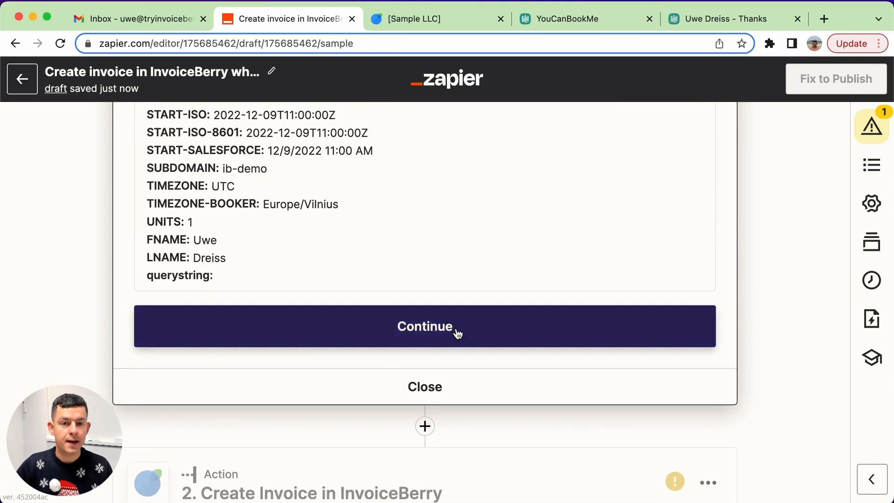
click(457, 332)
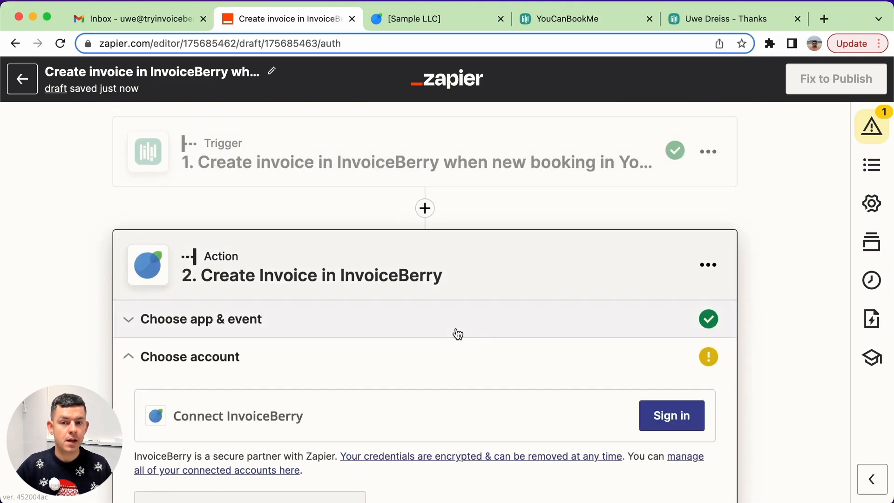
Step: Start connecting an InvoiceBerry account to the Create Invoice action, then return to the main browser window
scroll(458, 333, down, 2)
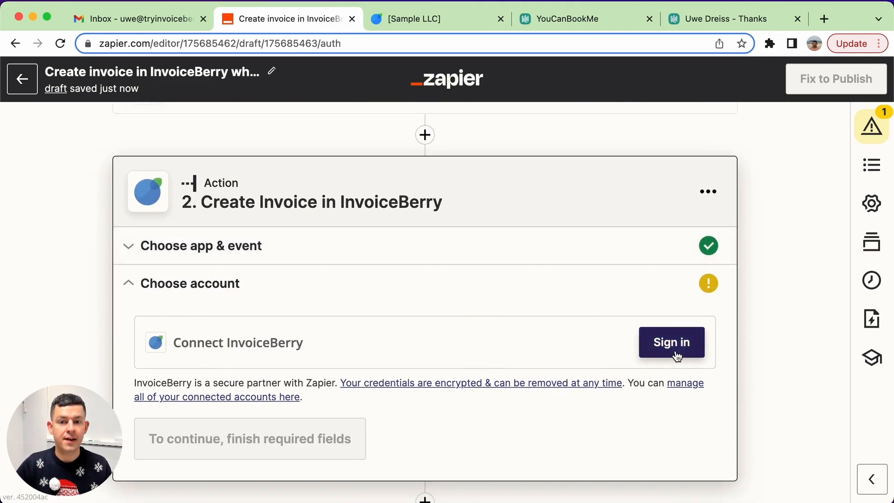
click(698, 347)
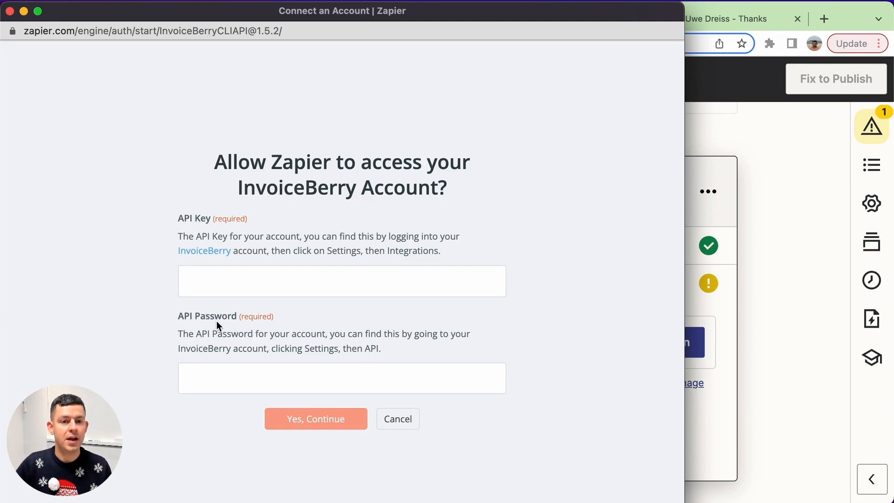
click(791, 140)
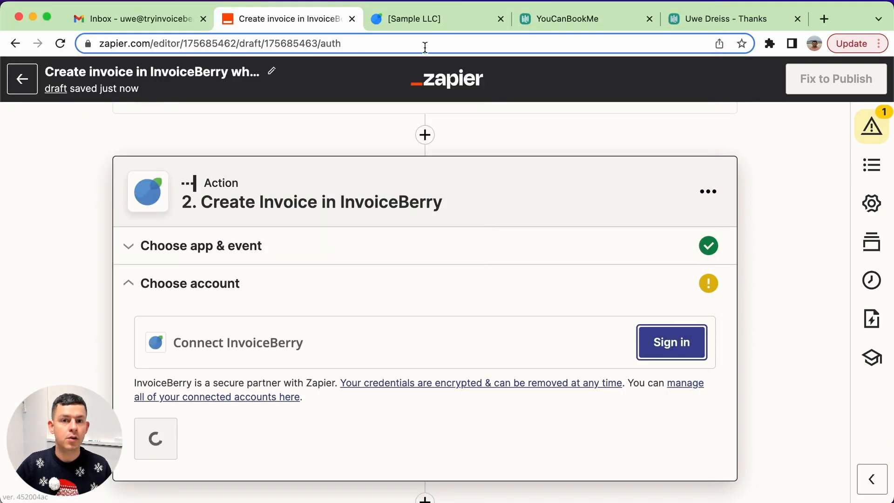
Step: Switch to InvoiceBerry and open the Integrations section of its main settings
click(462, 15)
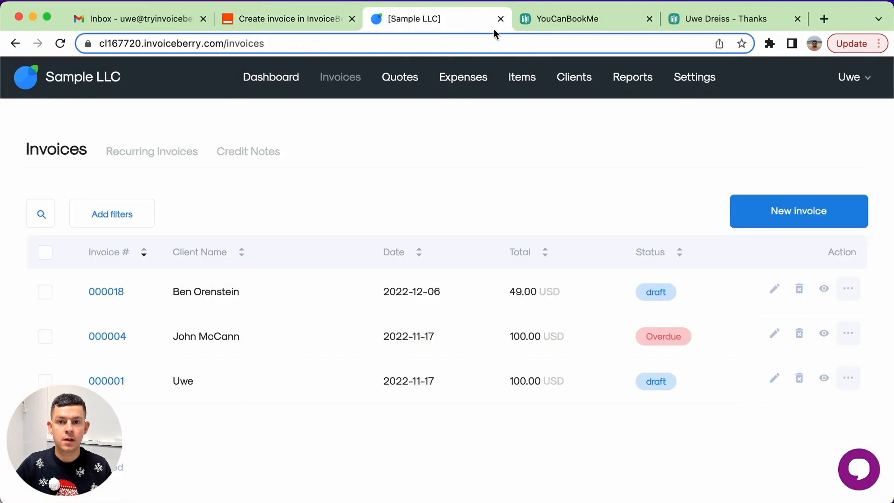
click(702, 75)
click(586, 319)
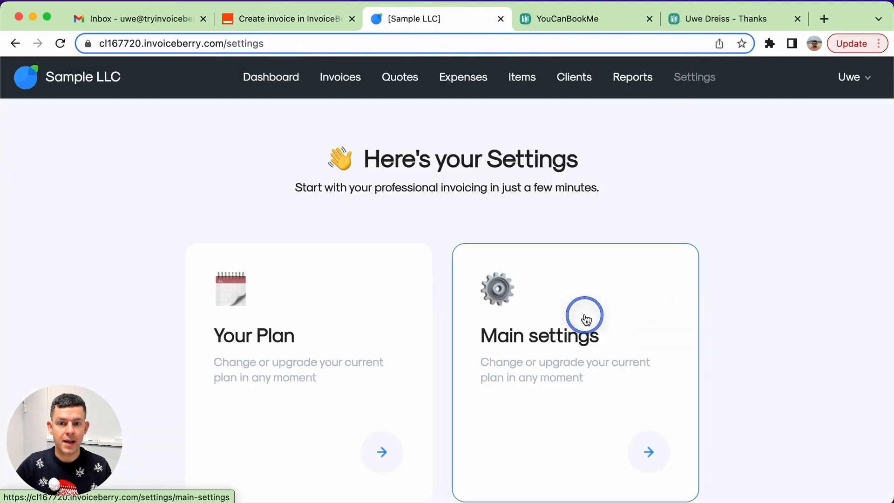
click(726, 369)
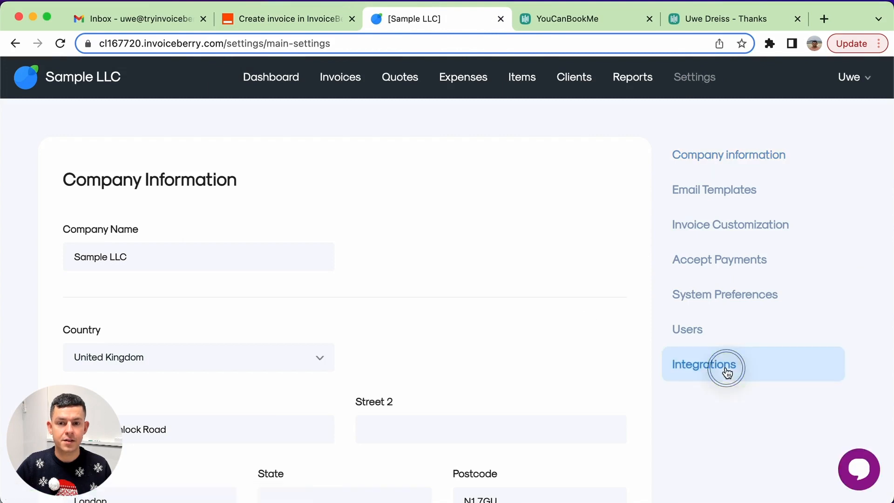
Step: Copy the InvoiceBerry API key and paste it into the API Key field of Zapier's access request
drag(306, 308, 338, 311)
click(479, 316)
drag(479, 315, 551, 313)
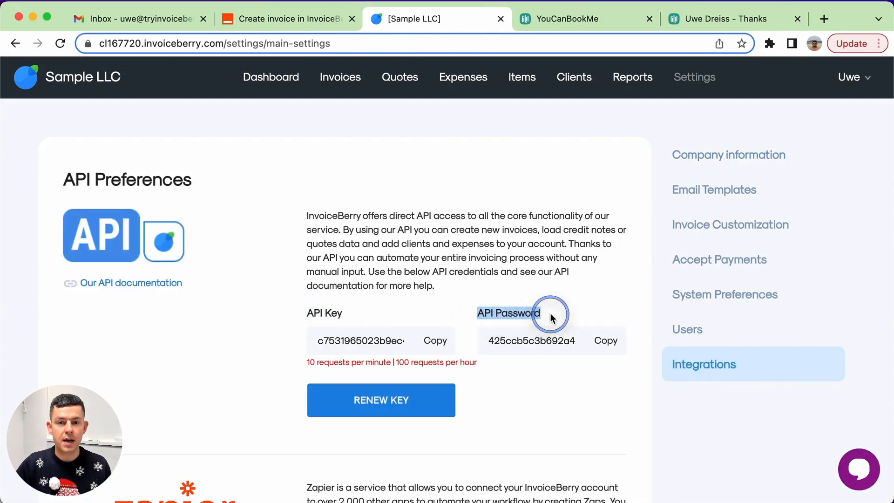
click(551, 313)
click(443, 351)
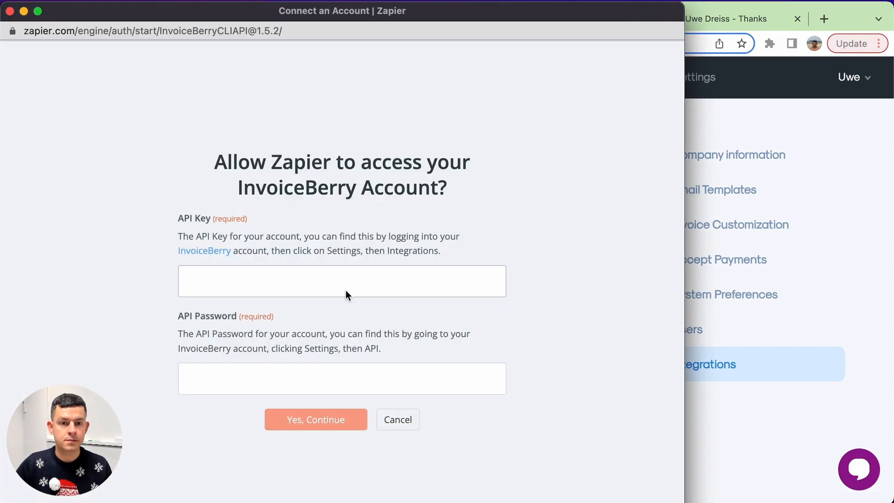
click(346, 293)
key(super+v)
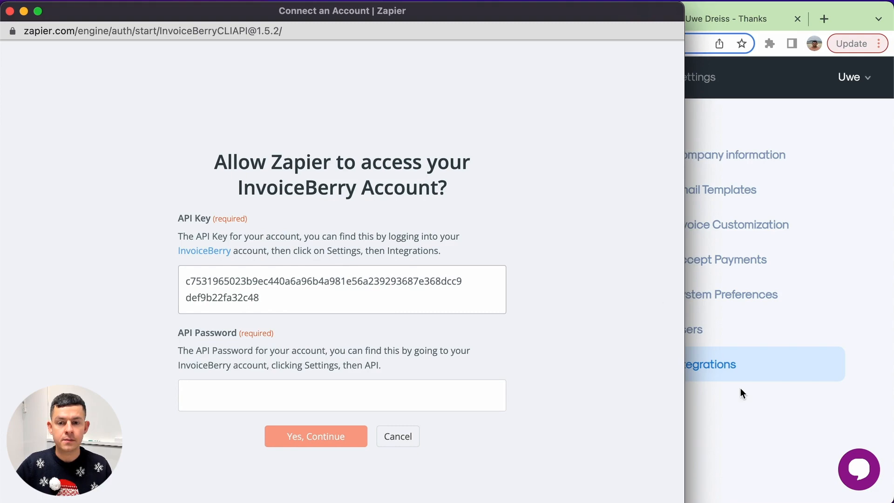
Step: Copy the InvoiceBerry API password and paste it into the API Password field of Zapier's access request
click(747, 426)
click(610, 340)
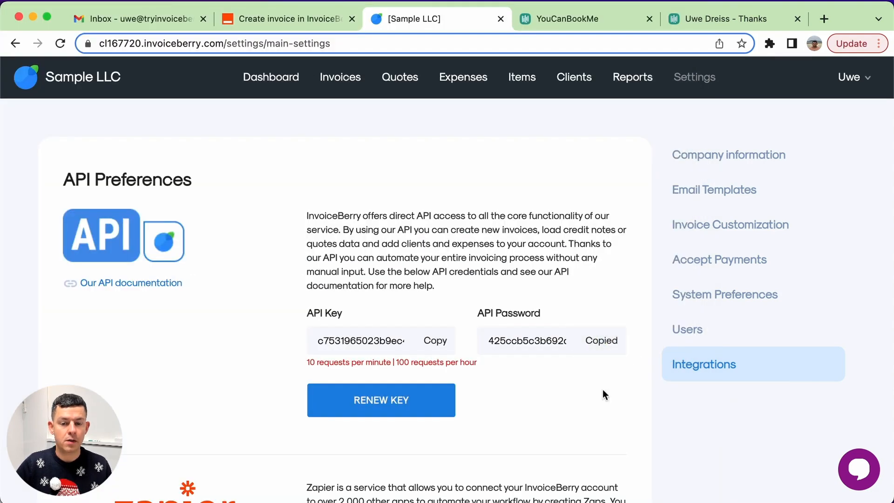
key(super+grave)
click(405, 388)
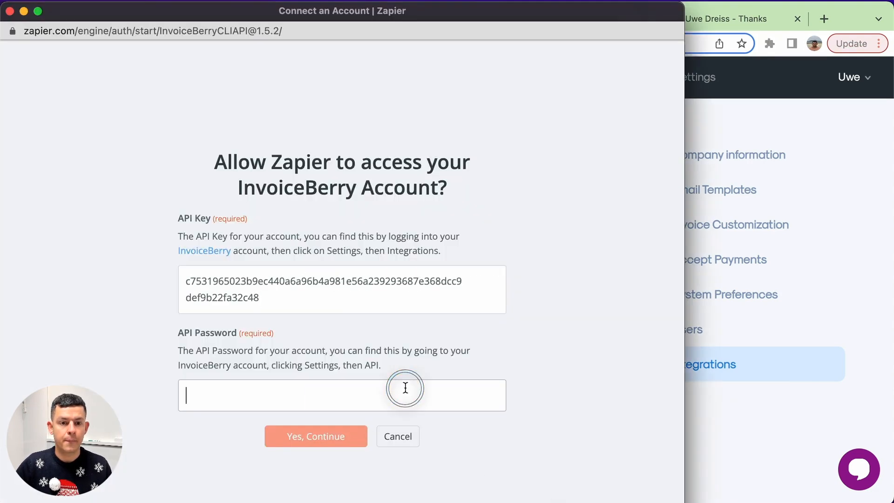
key(super+v)
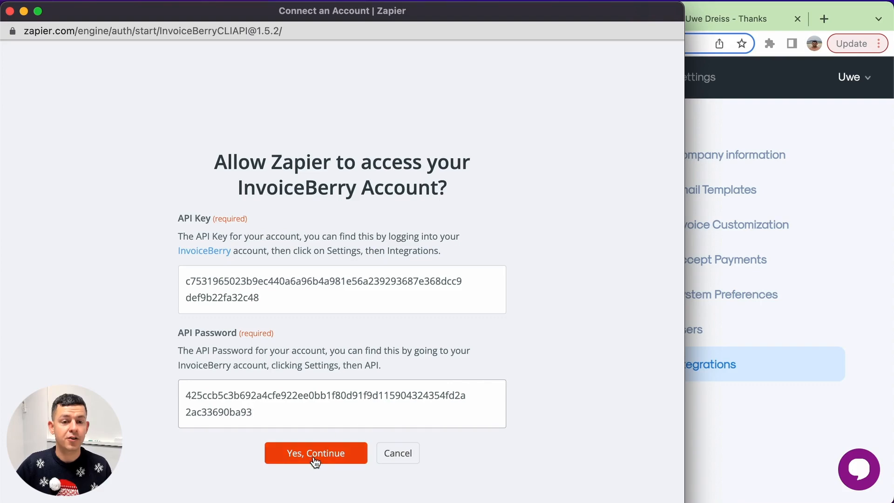
Step: Authorise Zapier's access to InvoiceBerry and accept the connected Sample LLC account for the action
click(315, 453)
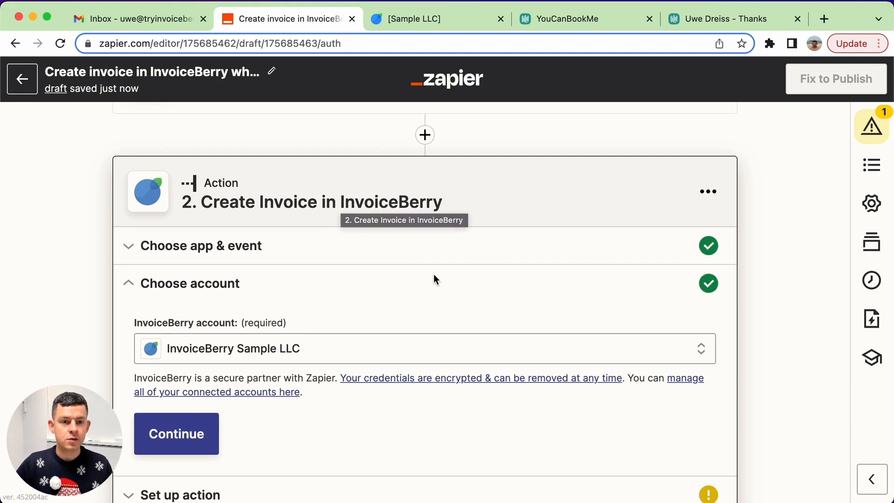
scroll(434, 274, down, 2)
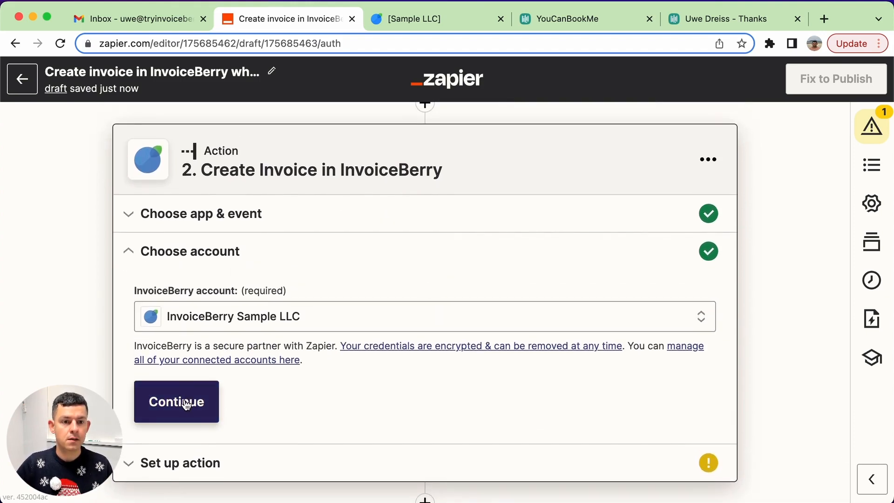
click(185, 403)
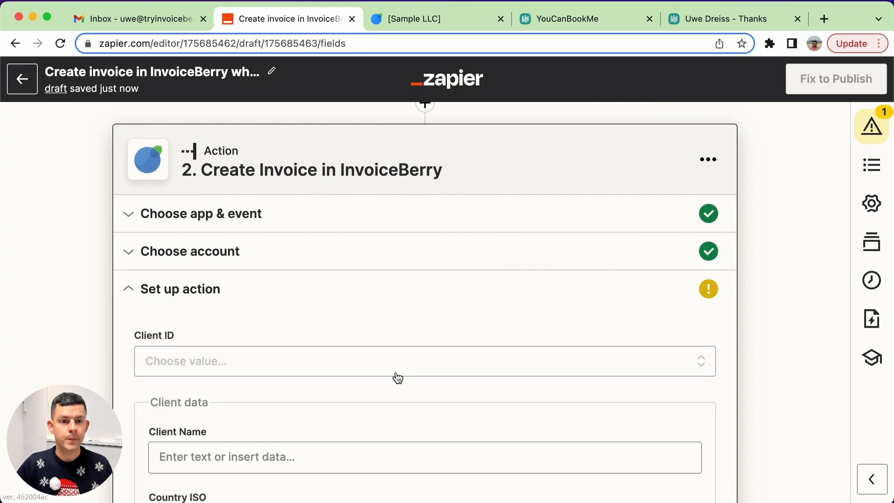
Step: Examine the client ID and client data fields in the setup of the Create Invoice action
scroll(397, 377, down, 3)
scroll(396, 377, down, 5)
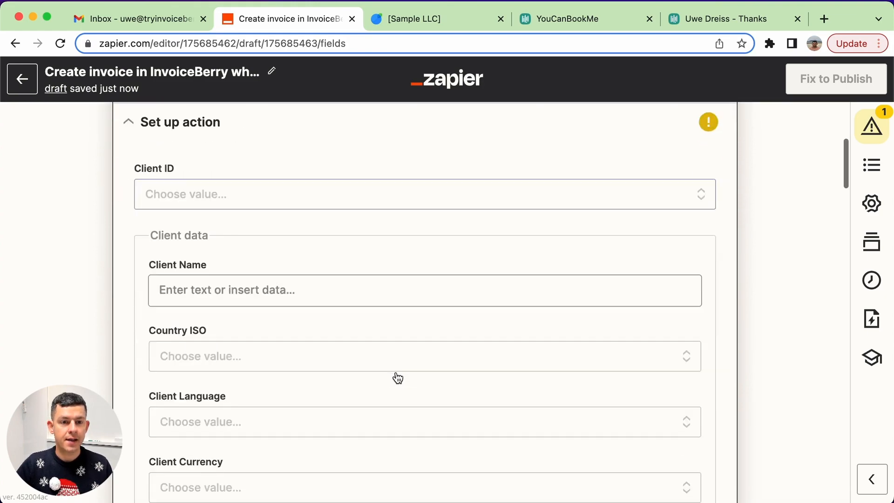
scroll(396, 371, down, 15)
scroll(395, 372, up, 10)
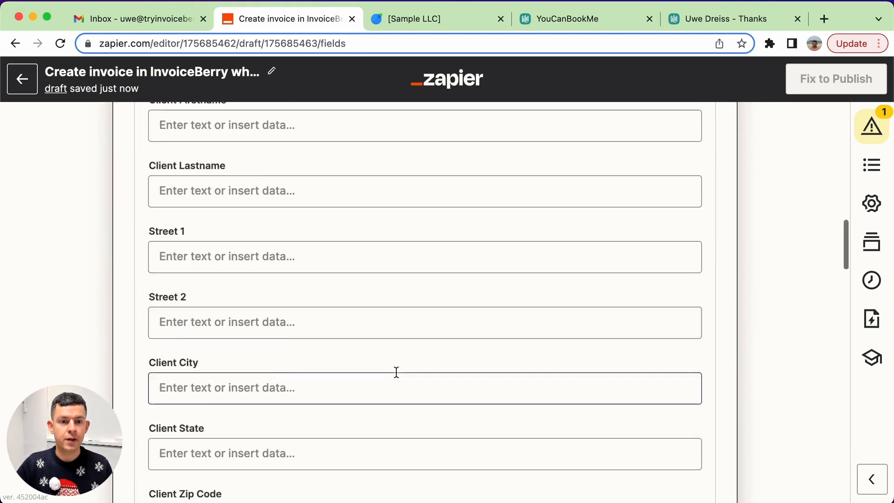
scroll(396, 372, up, 2)
scroll(396, 372, up, 4)
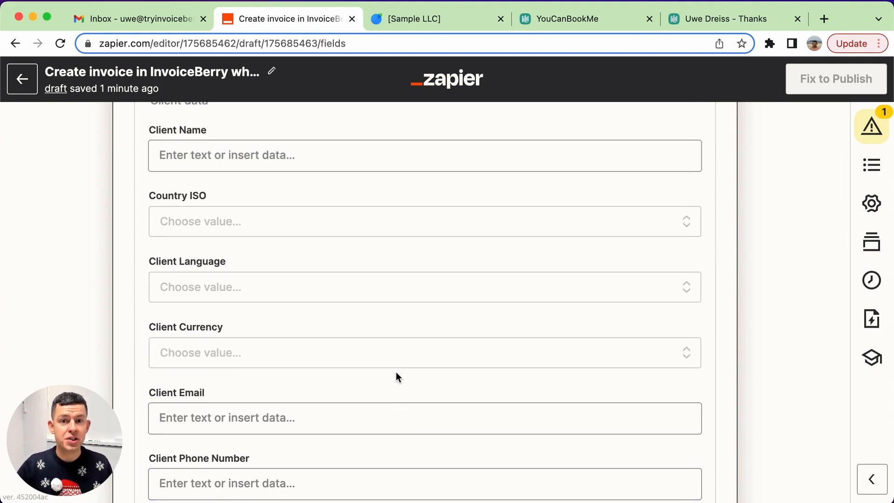
scroll(396, 372, up, 7)
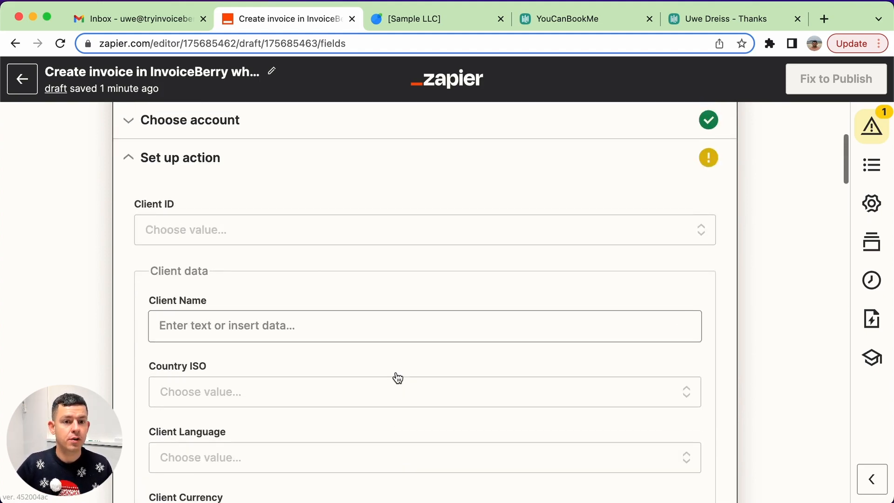
scroll(269, 309, down, 2)
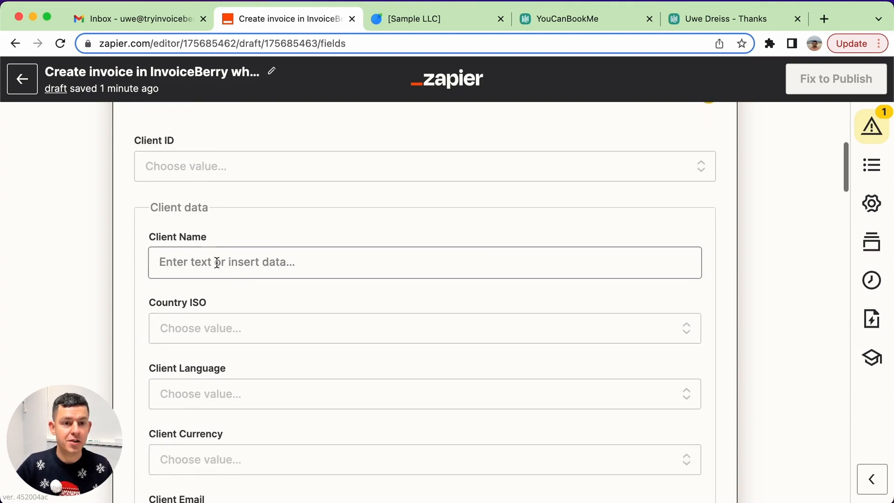
Step: Map the Client Name field to the booking's FNAME and LNAME values
click(278, 257)
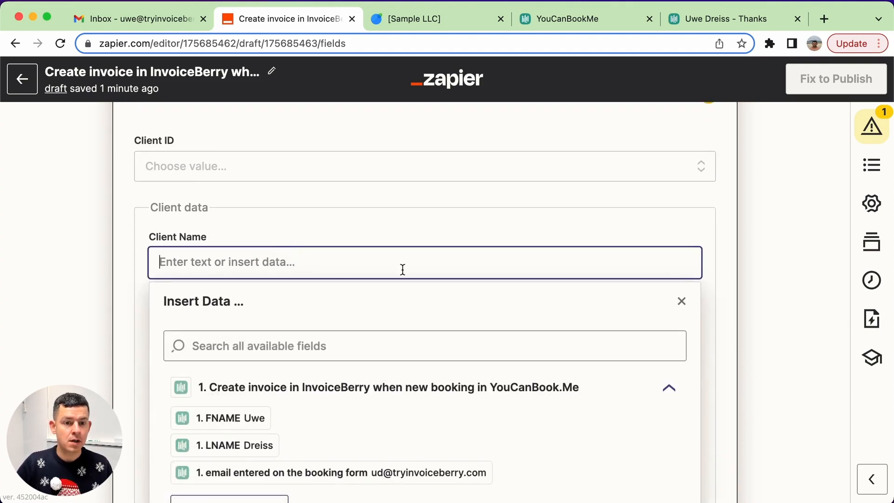
click(238, 418)
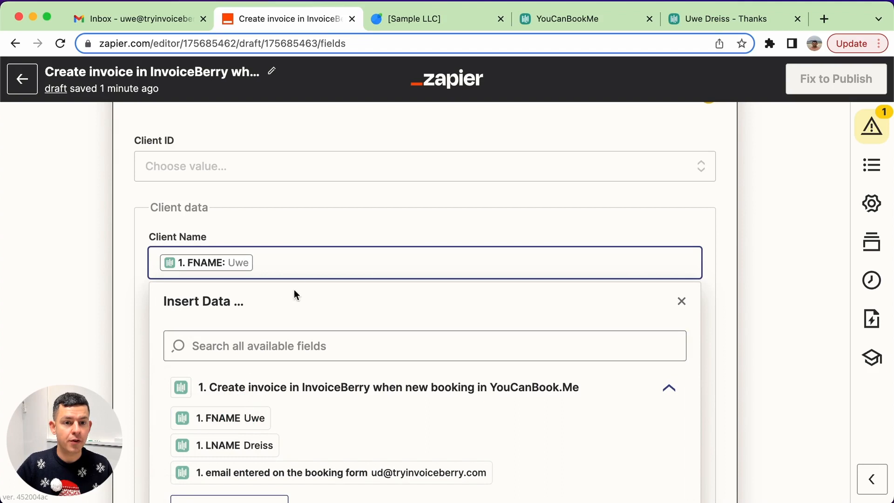
click(323, 261)
click(259, 447)
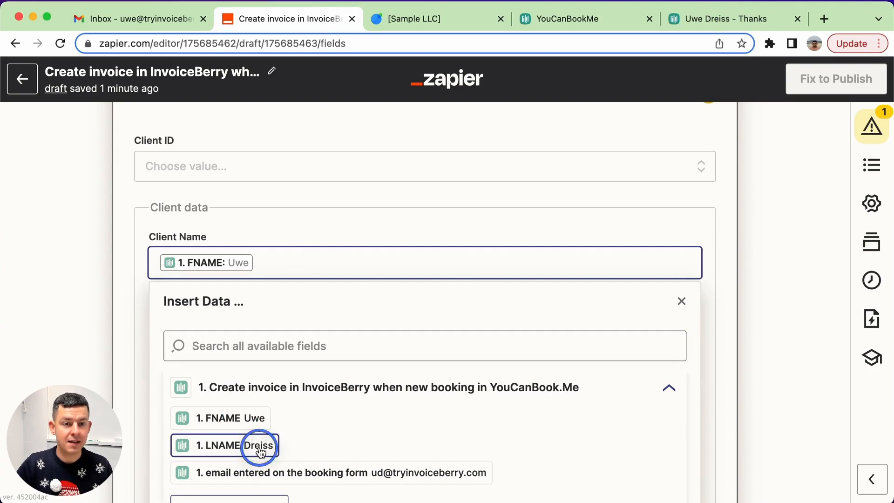
click(74, 357)
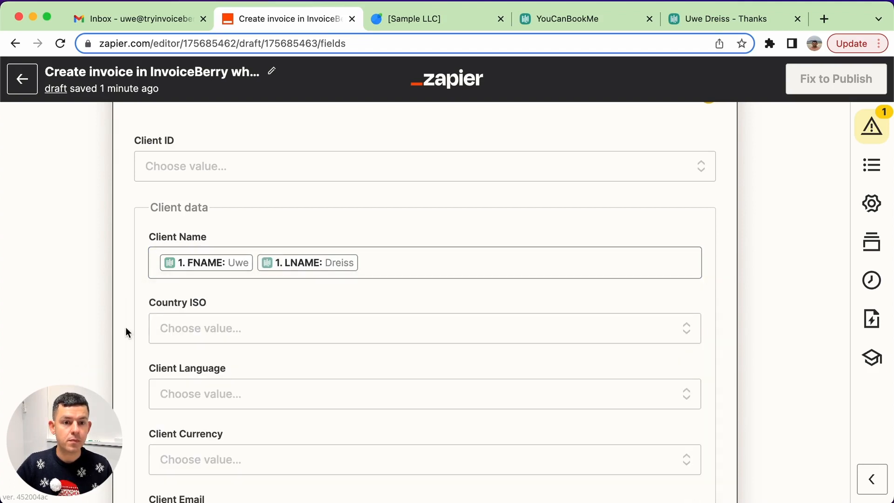
Step: Map the Client Email field to the email entered on the booking form
scroll(270, 326, down, 4)
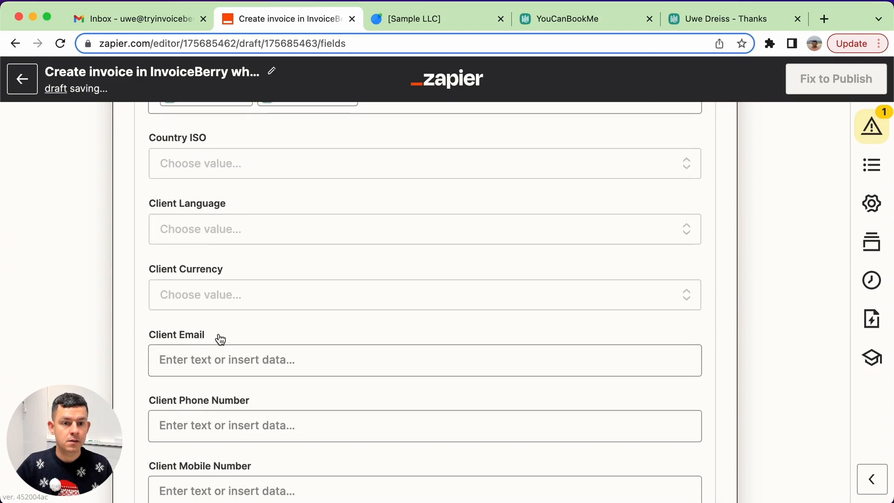
scroll(214, 326, down, 2)
click(211, 263)
scroll(335, 400, down, 1)
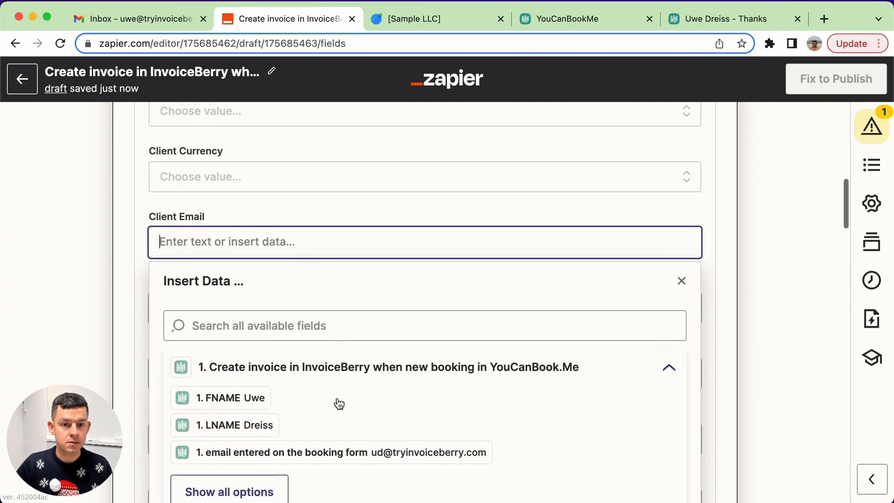
click(399, 457)
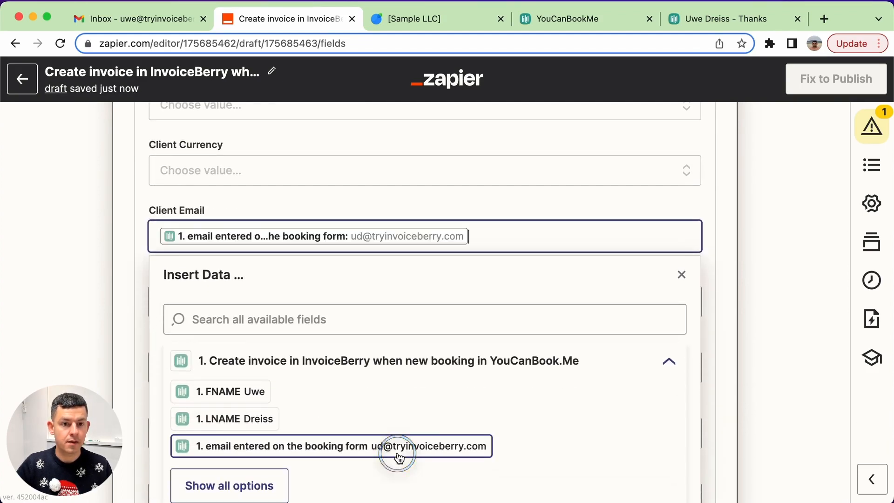
click(35, 279)
Step: Set the required invoice Currency to United States dollar
scroll(81, 320, down, 5)
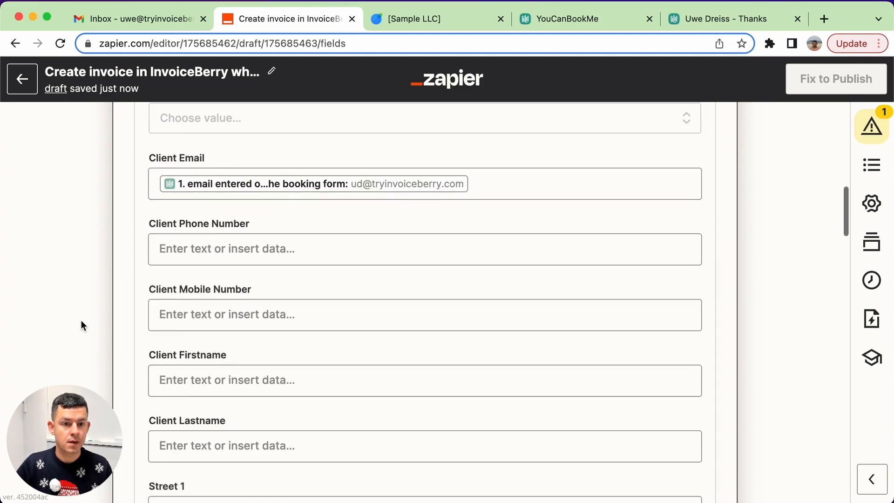
scroll(81, 320, down, 8)
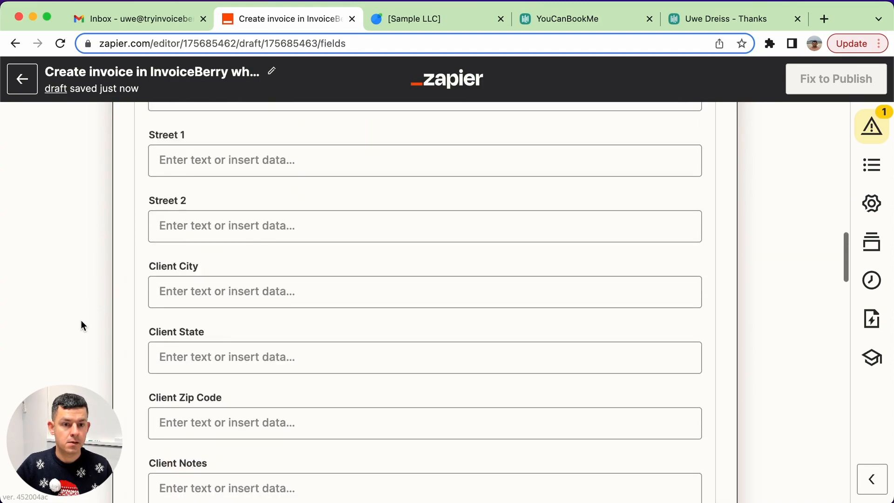
scroll(81, 320, down, 4)
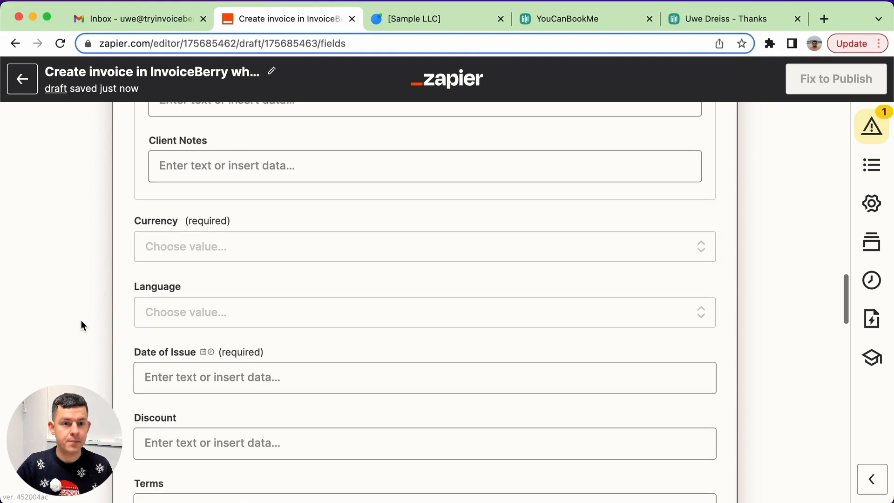
click(268, 229)
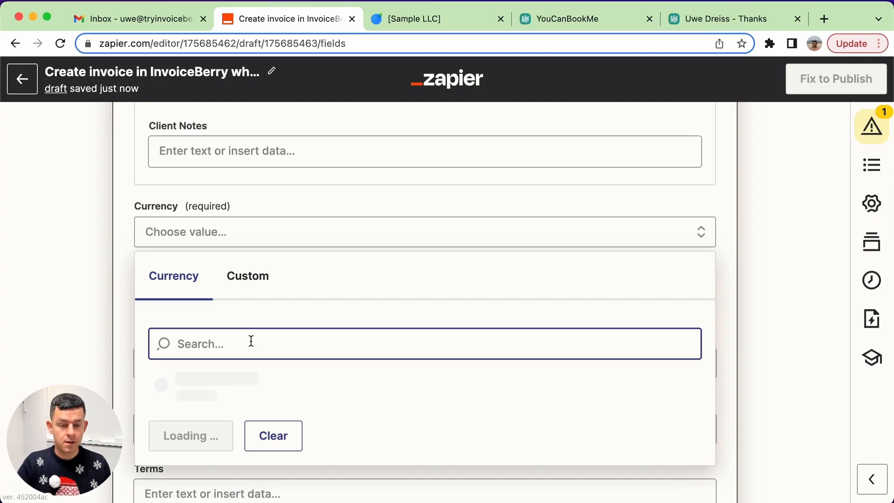
text(usd)
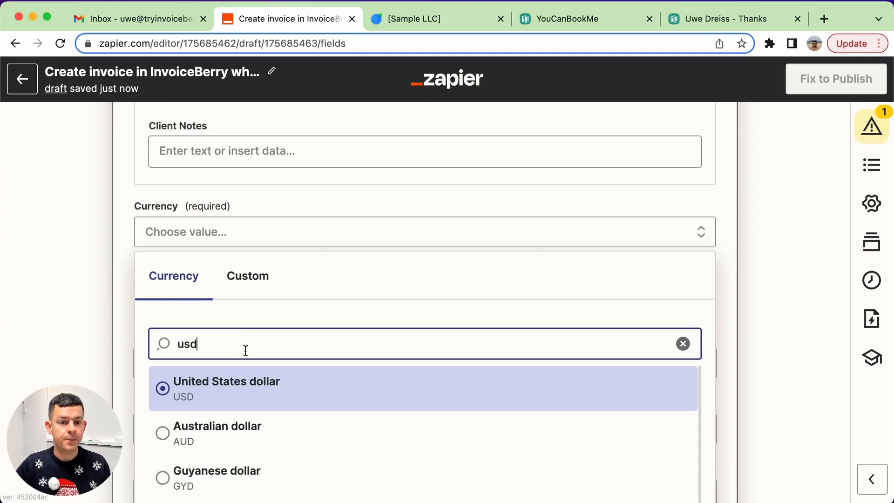
click(233, 382)
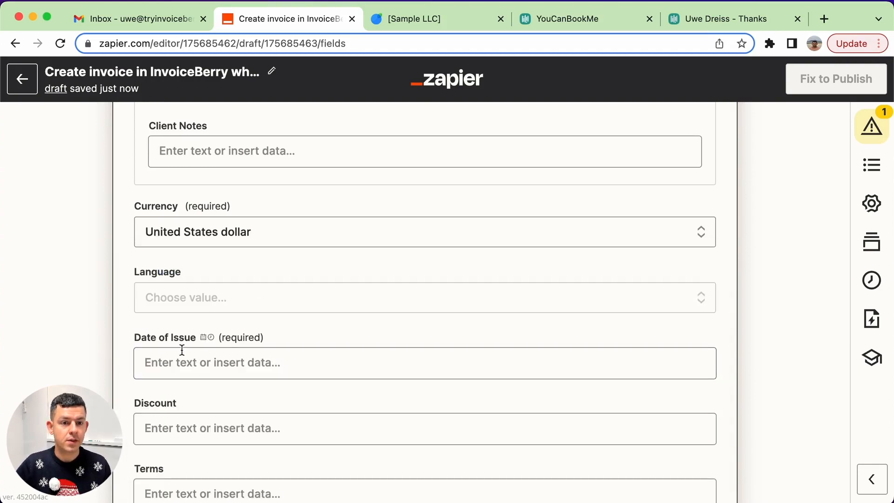
Step: Map the required Date of Issue to the date/time the booking was made, chosen from all available booking data
click(229, 362)
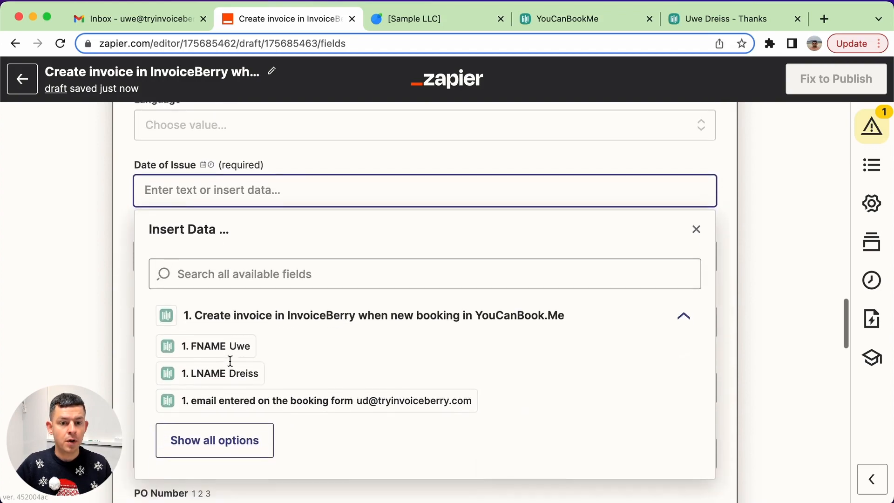
click(219, 417)
scroll(220, 419, down, 4)
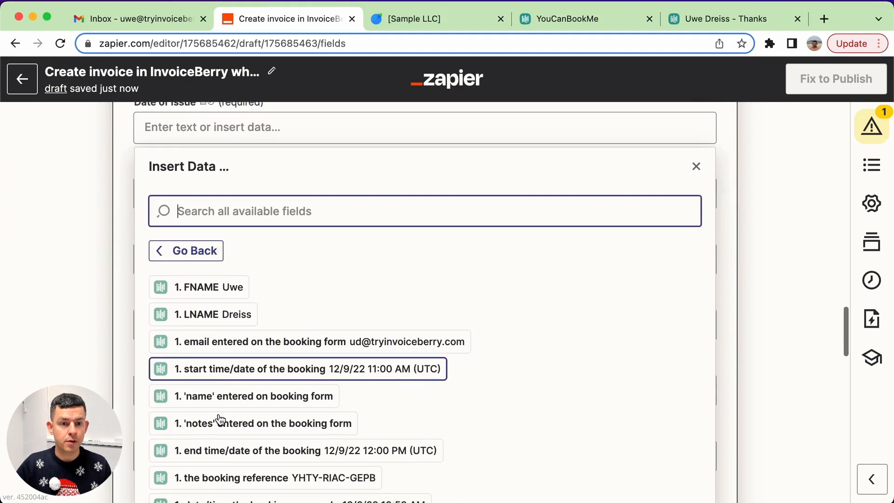
scroll(264, 350, down, 5)
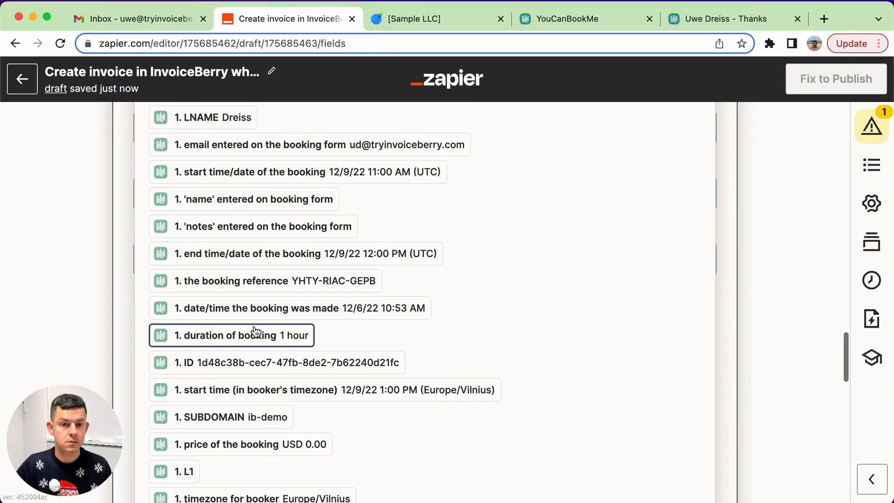
scroll(265, 339, up, 1)
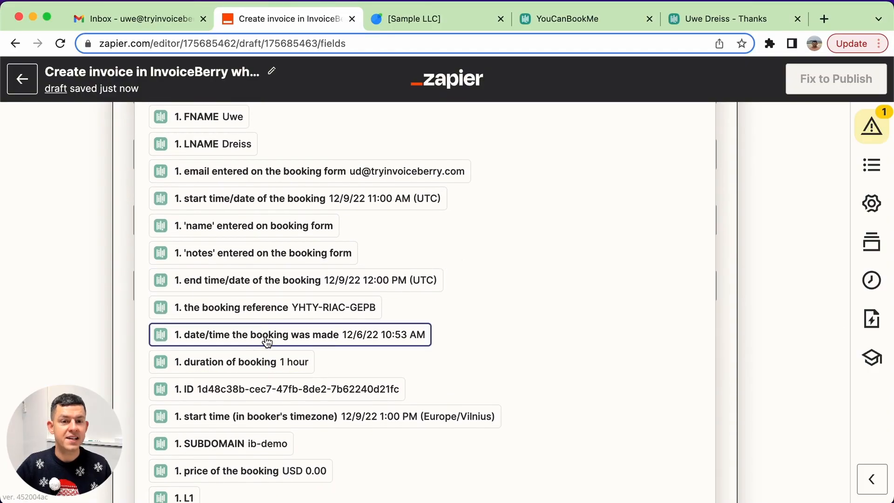
click(366, 339)
click(68, 348)
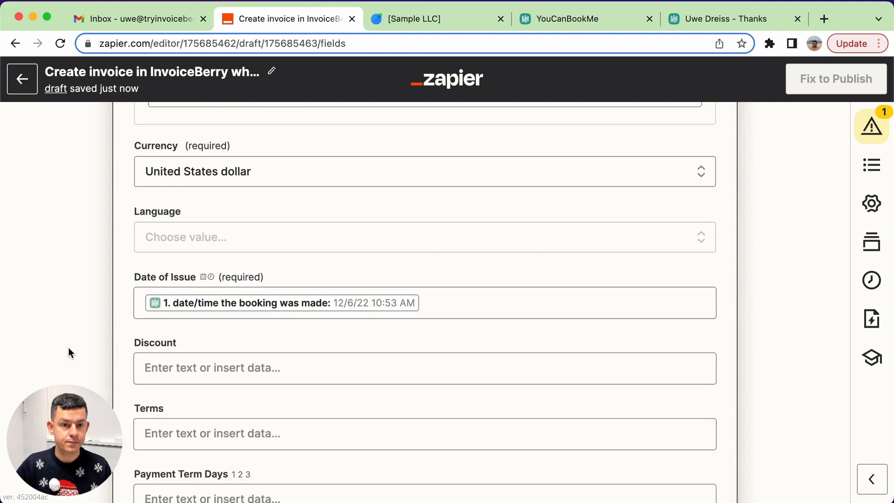
Step: Enter "One hour consulting call." as the Item Description in the item data
scroll(68, 348, down, 4)
scroll(69, 348, down, 7)
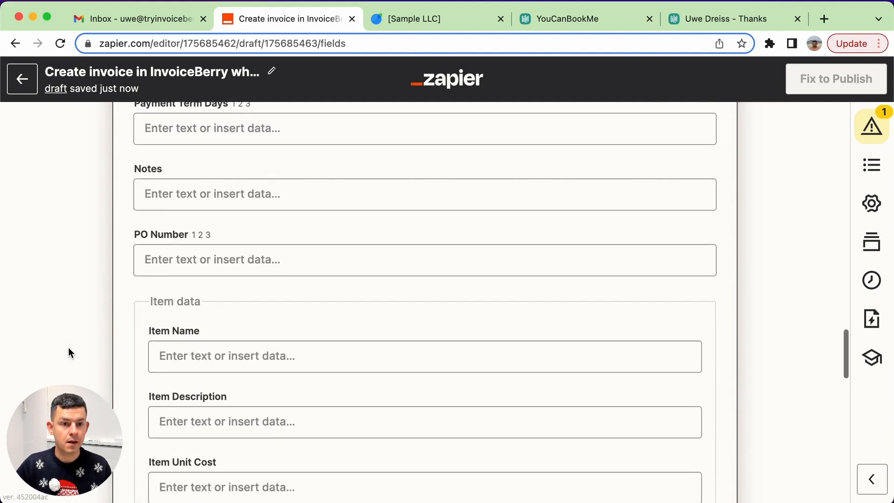
click(223, 272)
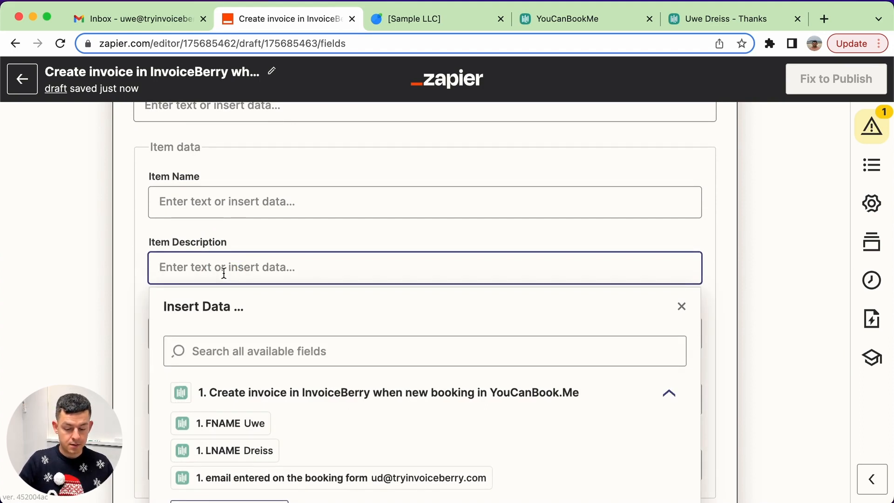
text(One hour consu)
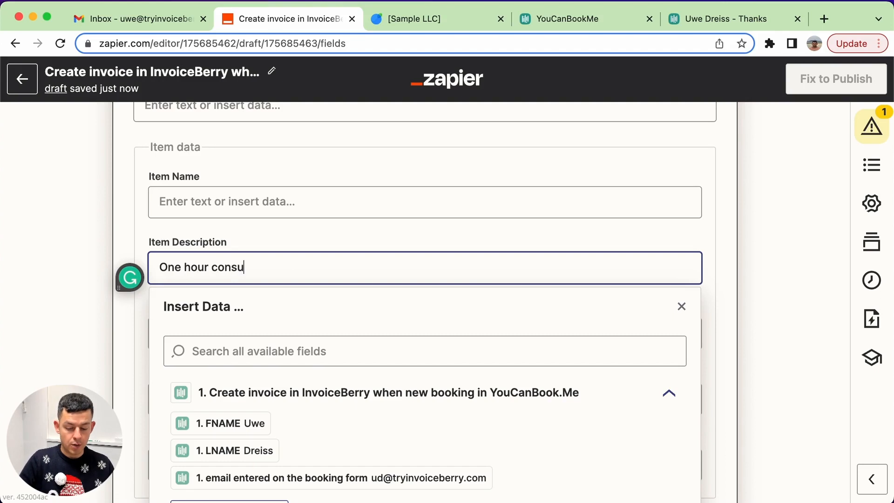
text(lting call.)
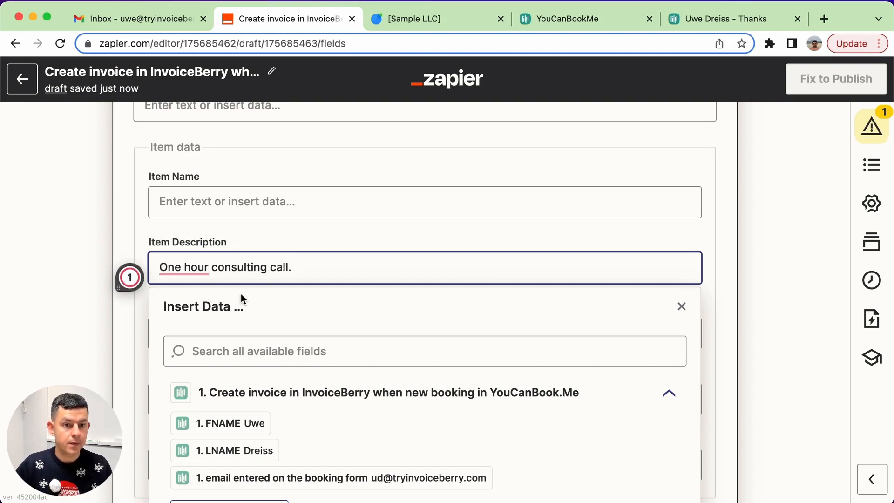
click(74, 359)
Step: Set the Item Unit Cost to 49 and the Item Quantity to 1
click(247, 336)
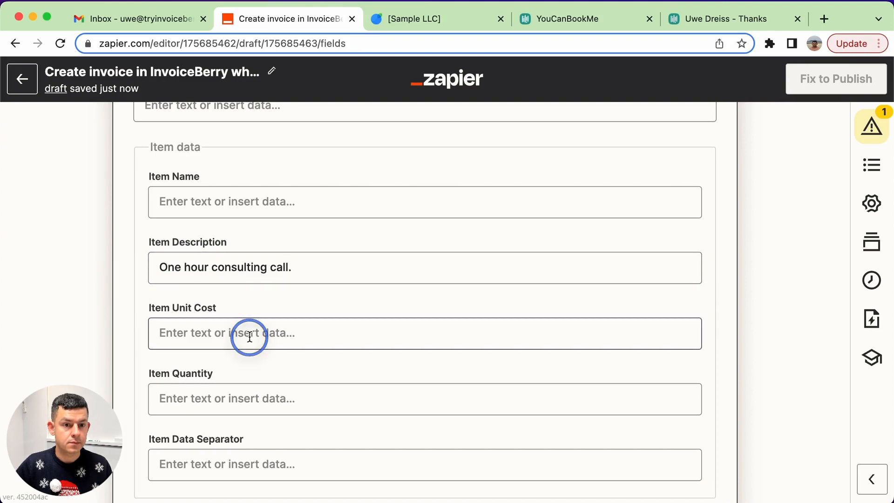
text(49)
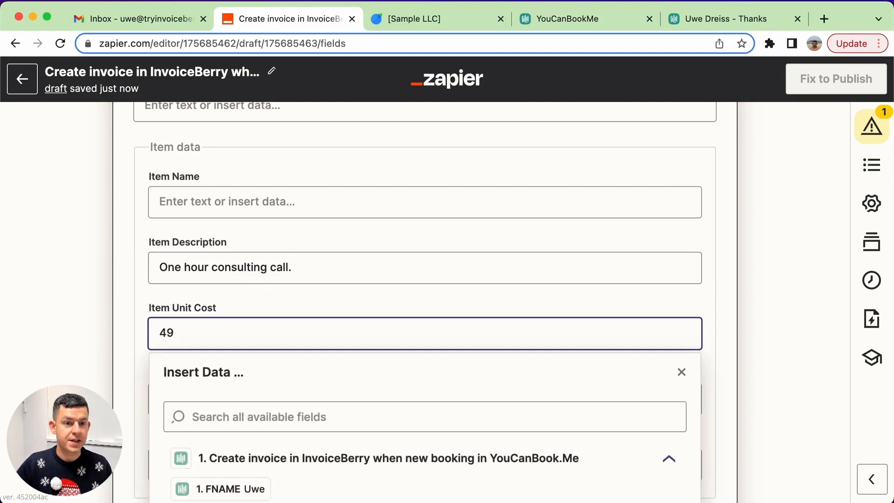
key(Escape)
click(201, 397)
text(1)
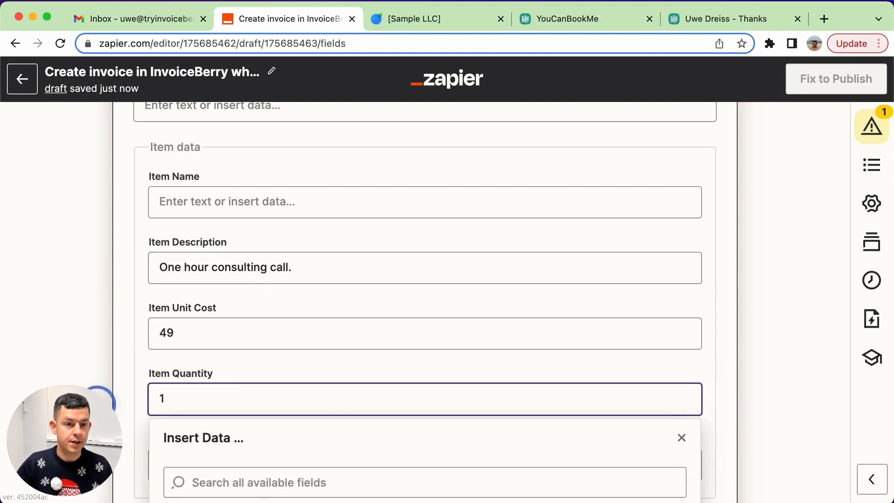
key(Escape)
Step: Set Send Invoice to Yes in the send invoice data and continue to the action's test stage
scroll(425, 303, down, 6)
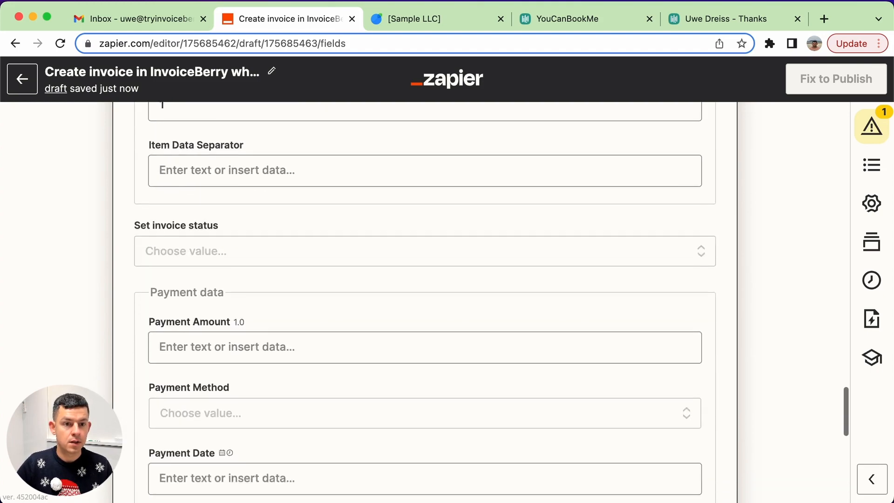
scroll(424, 303, down, 8)
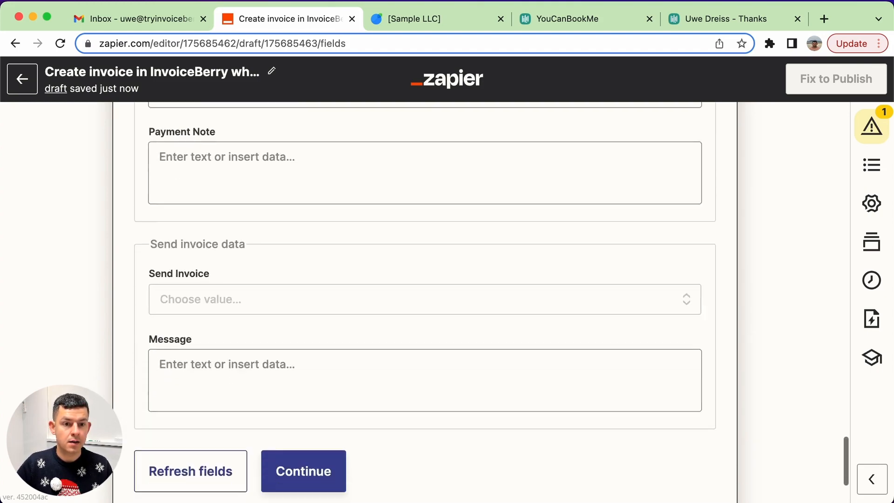
scroll(273, 267, down, 1)
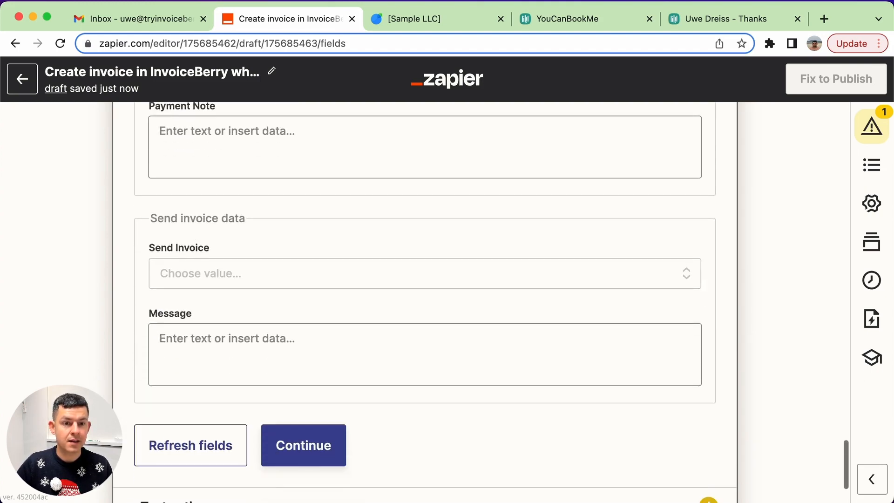
click(266, 280)
click(203, 429)
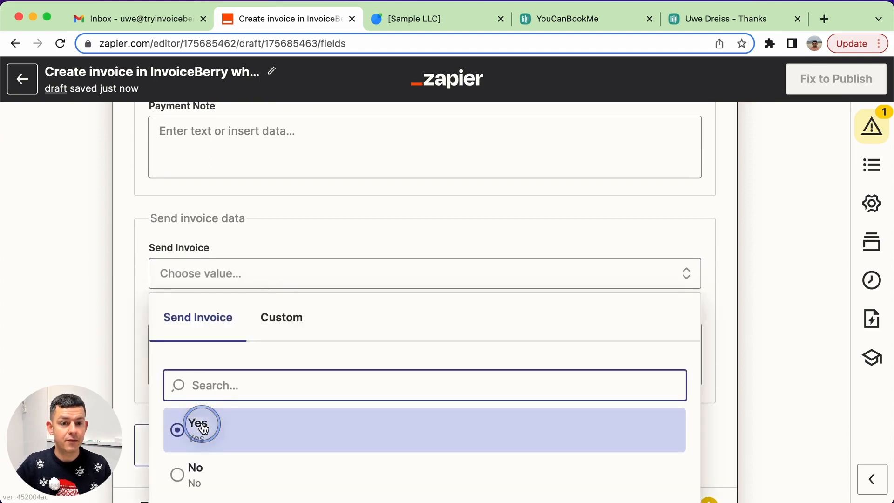
click(328, 442)
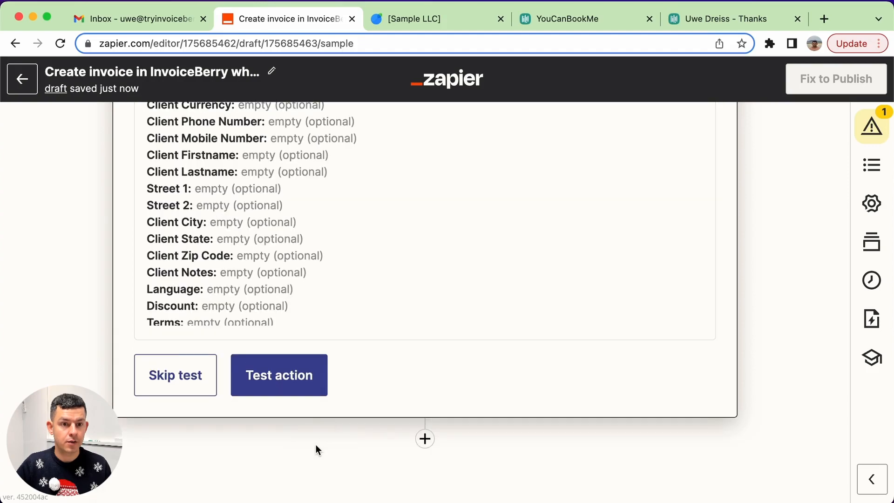
Step: Review the data to be sent to InvoiceBerry, run the test of the Create Invoice action and check its response message
scroll(40, 275, up, 5)
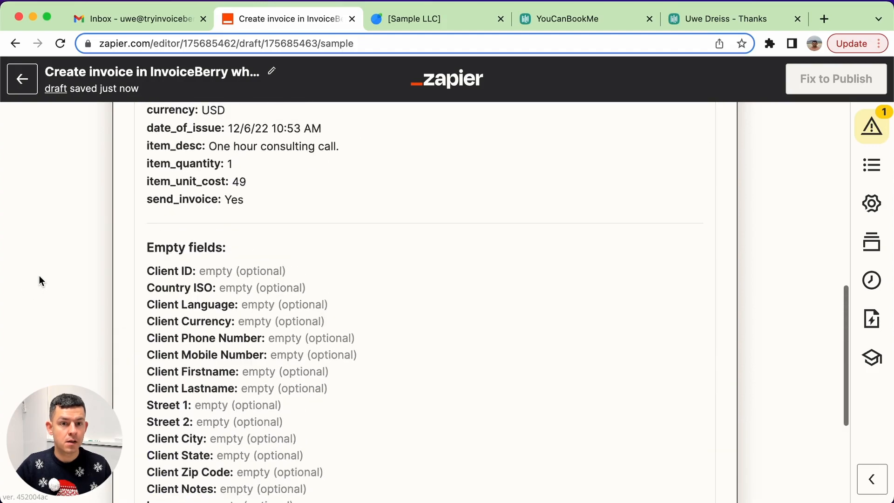
scroll(39, 276, down, 5)
scroll(40, 276, up, 5)
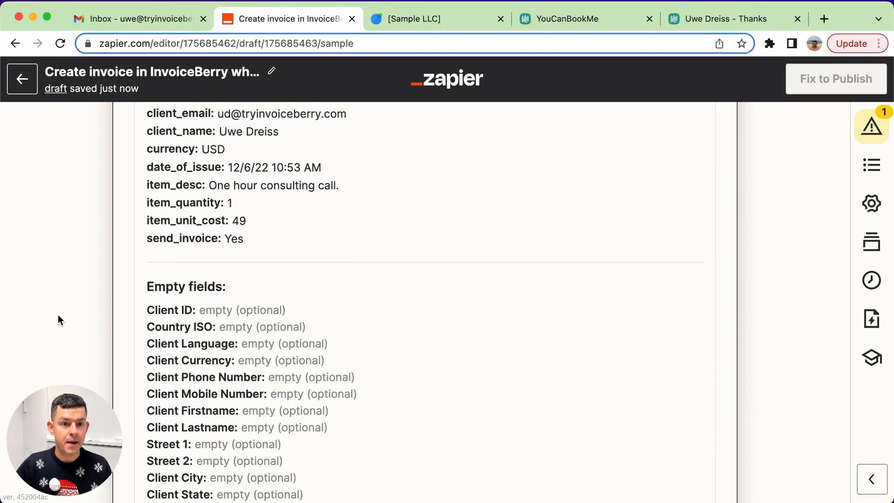
scroll(61, 314, up, 5)
scroll(61, 315, down, 6)
scroll(60, 318, down, 3)
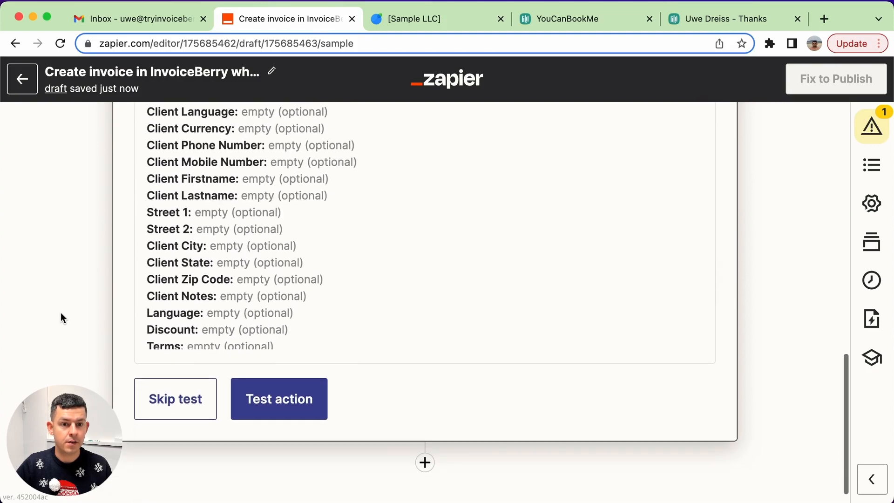
click(288, 400)
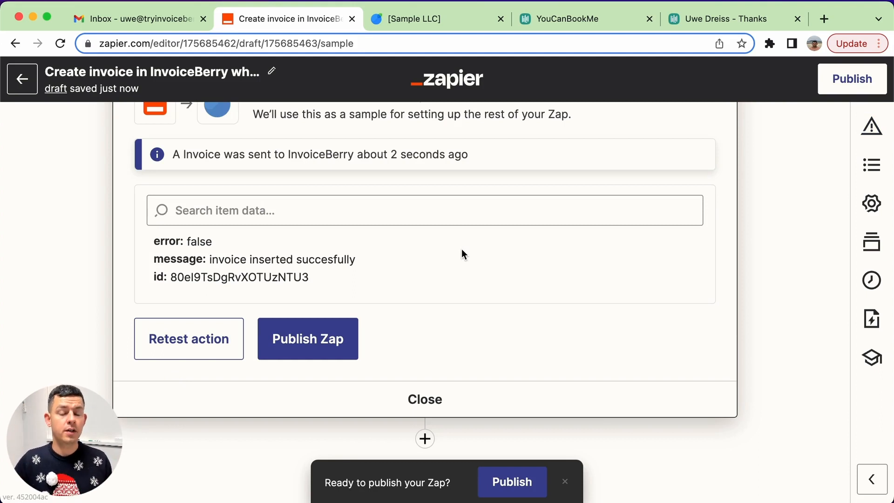
drag(210, 259, 334, 255)
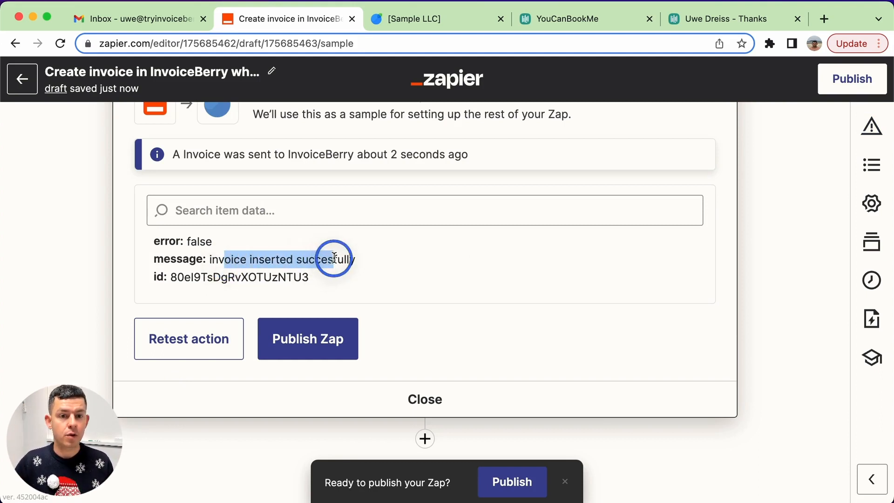
Step: Switch to InvoiceBerry, display the list of invoices and check the newest invoice's client, date and total
click(333, 258)
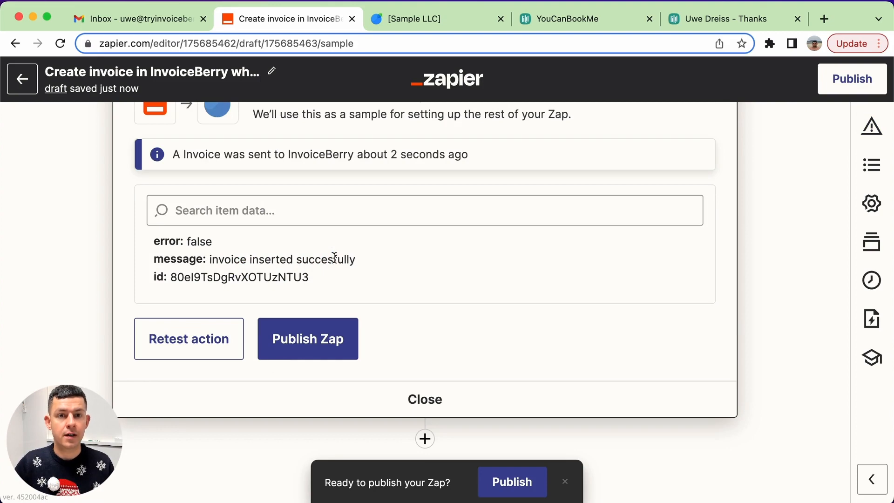
click(420, 21)
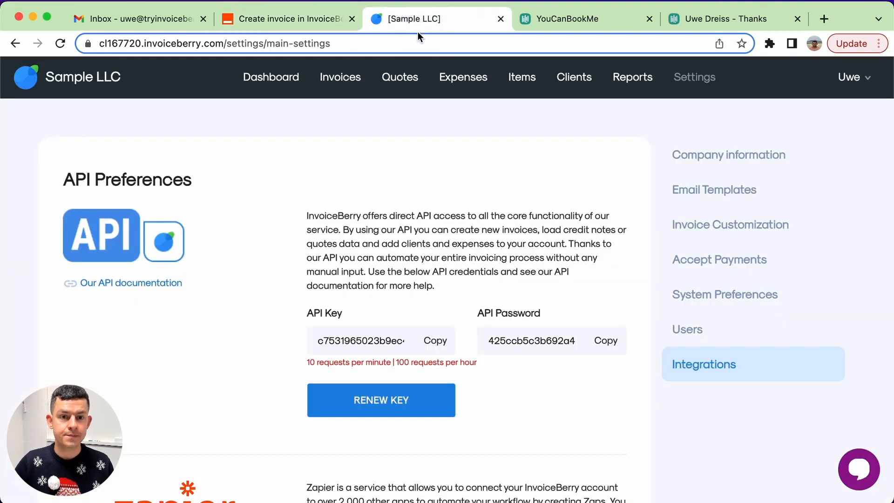
click(566, 79)
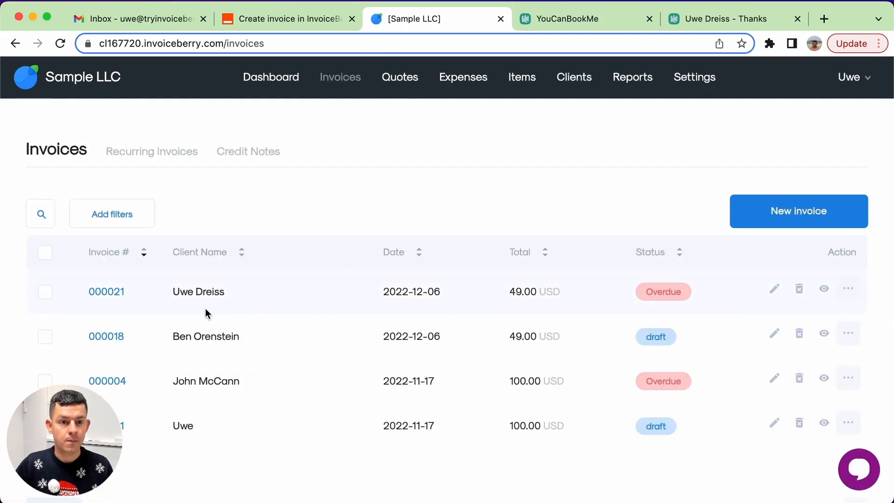
drag(167, 292, 592, 293)
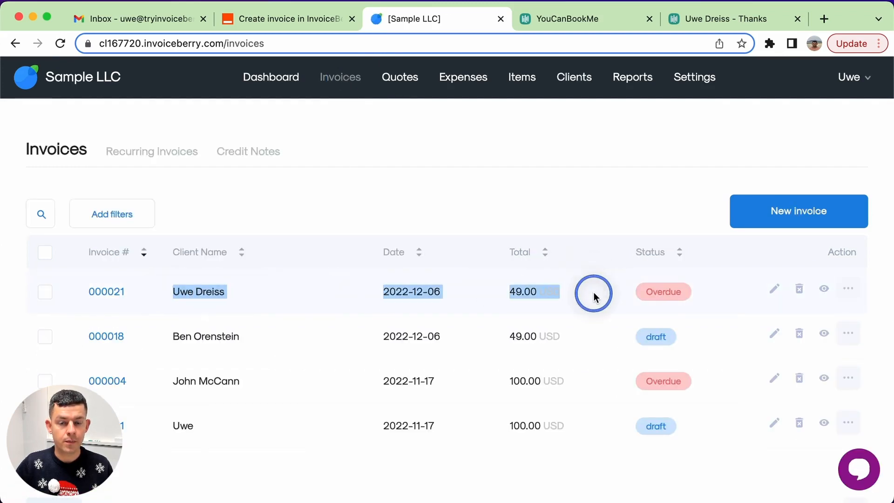
click(585, 292)
Step: Open the newest invoice in the list and check the item description and amounts in its PDF preview
click(115, 292)
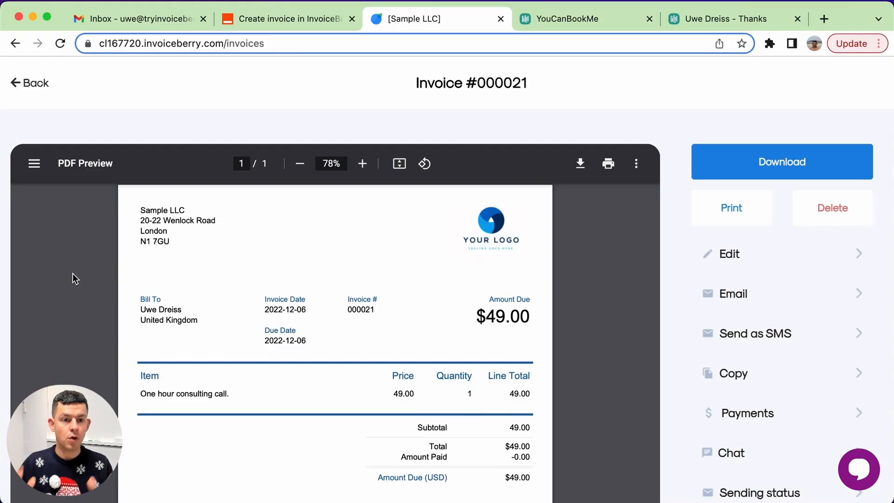
scroll(72, 273, down, 3)
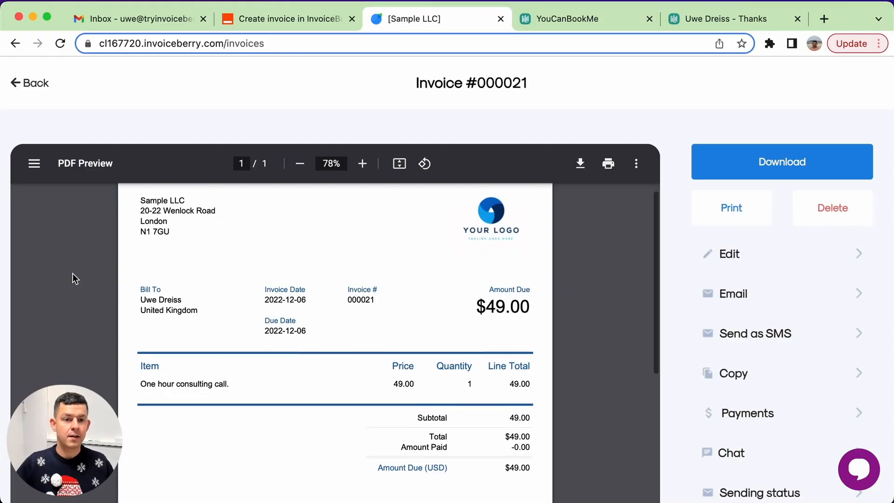
click(149, 334)
drag(150, 334, 241, 334)
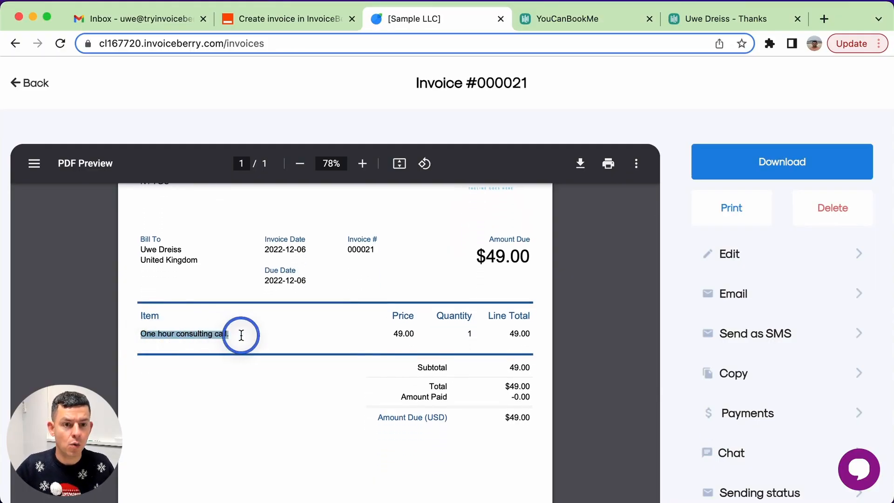
click(241, 334)
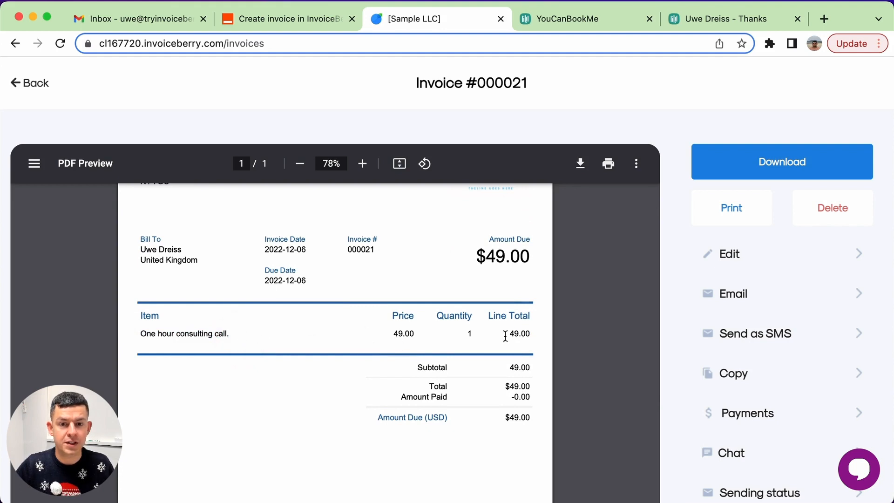
Step: Switch to the Gmail inbox and open the new invoice email from Sample LLC
click(152, 23)
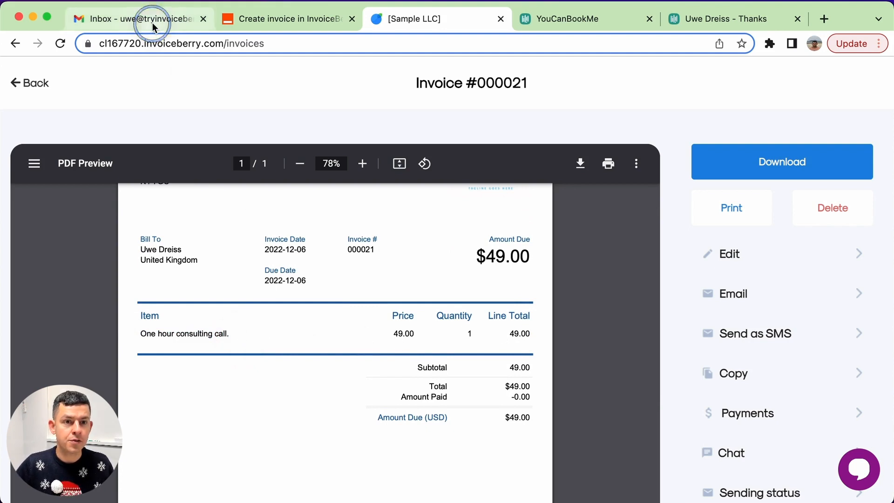
click(291, 121)
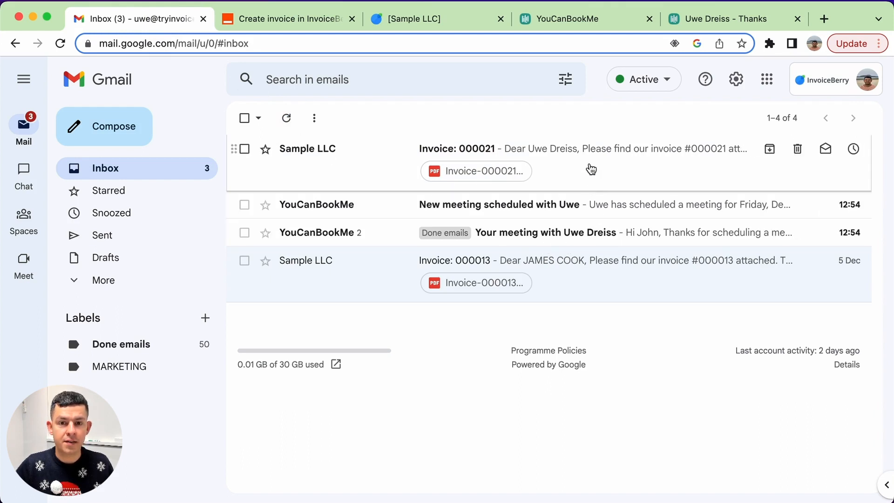
click(587, 169)
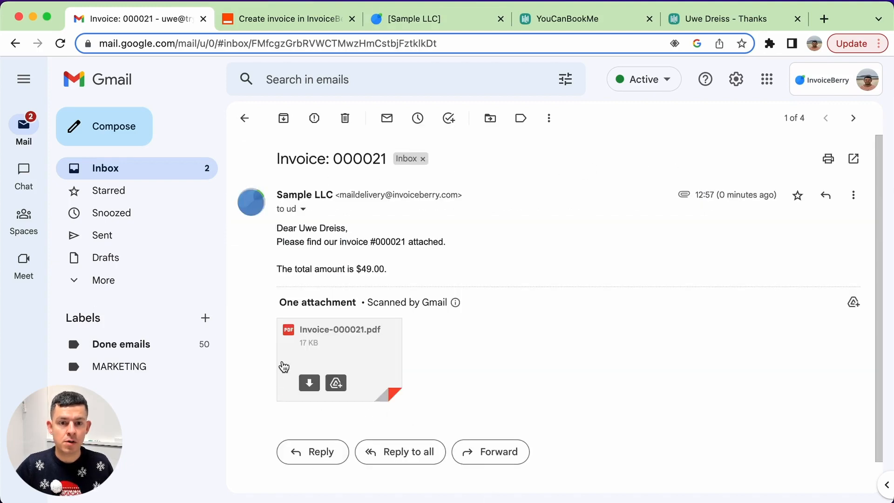
Step: Open the email's attached invoice PDF, review its billing details, item and totals, and close the preview
click(321, 363)
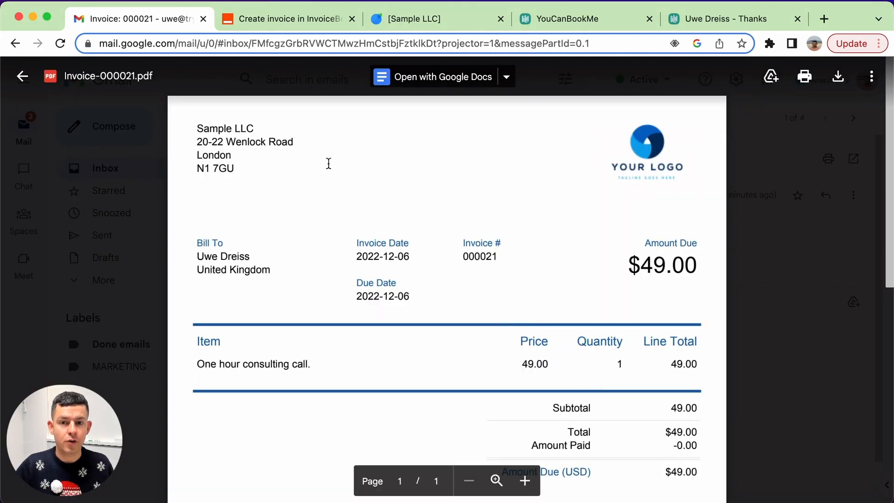
scroll(433, 178, down, 2)
scroll(433, 177, down, 4)
scroll(433, 177, up, 5)
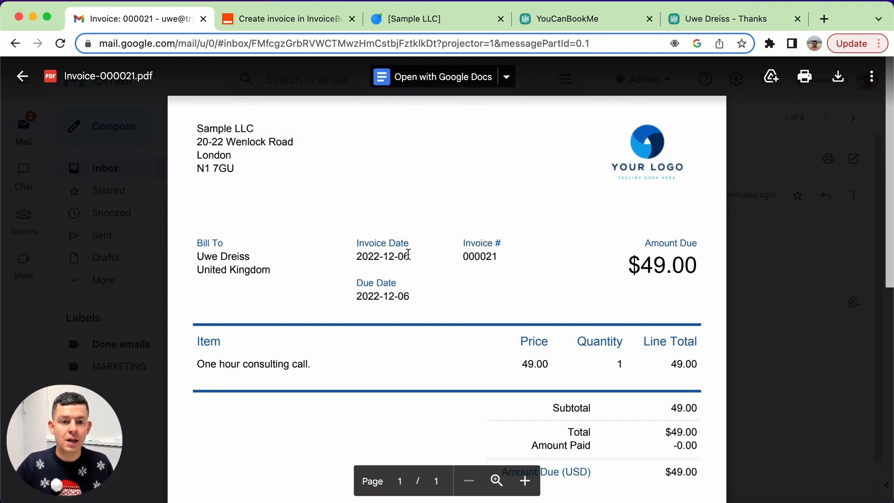
scroll(470, 353, down, 1)
scroll(470, 353, down, 3)
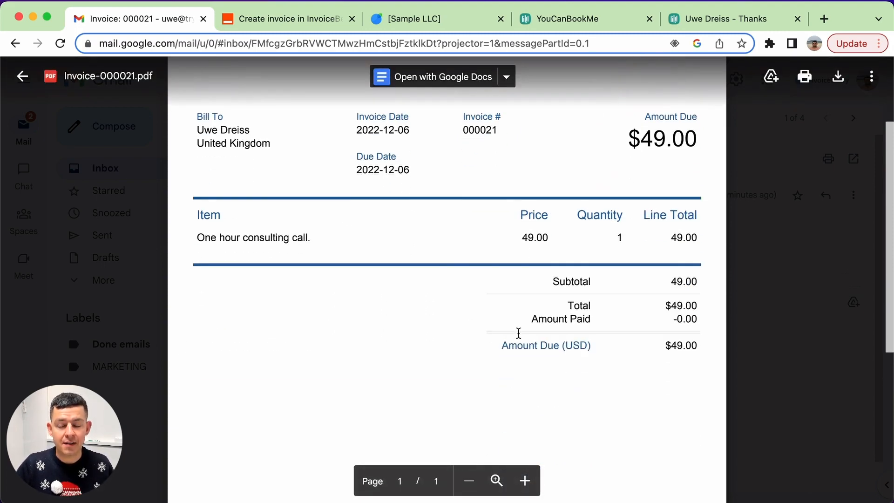
click(818, 335)
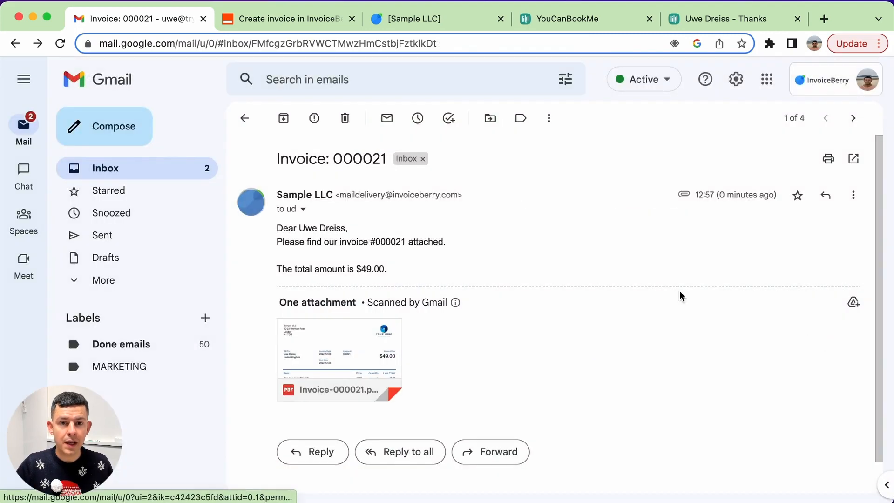
Step: Switch back to InvoiceBerry and leave the invoice preview to return to the invoice list
click(431, 17)
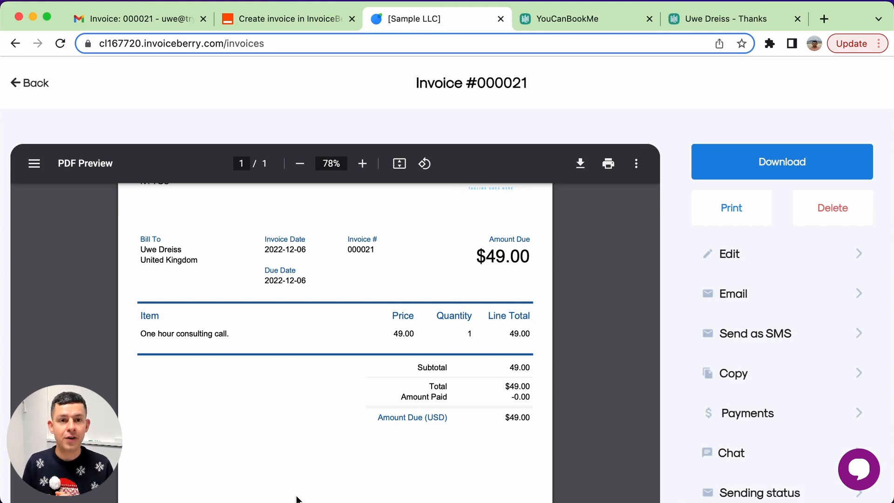
click(34, 82)
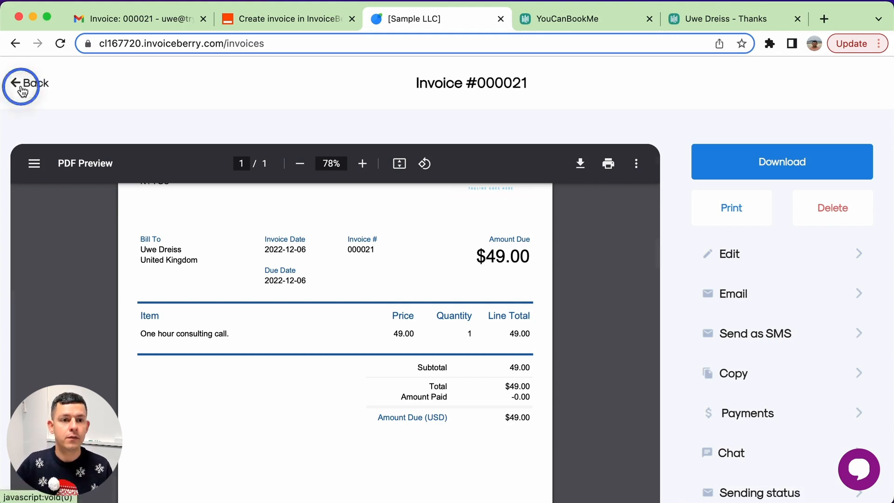